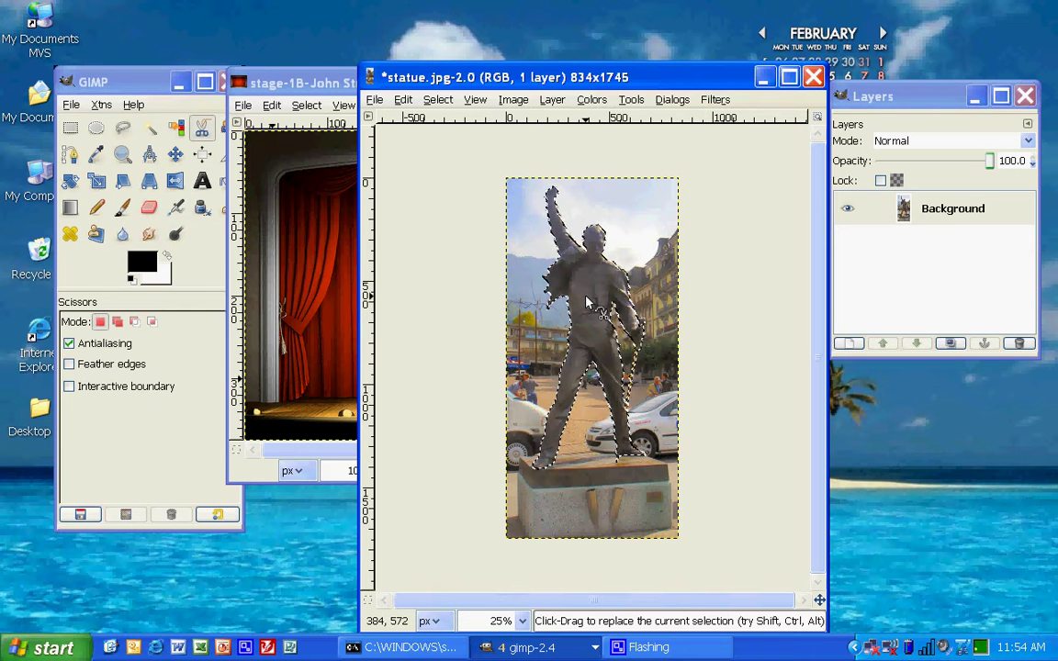
Copy the scissors-outlined statue from statue.jpg to the clipboard via Edit > Copy
right_click(587, 303)
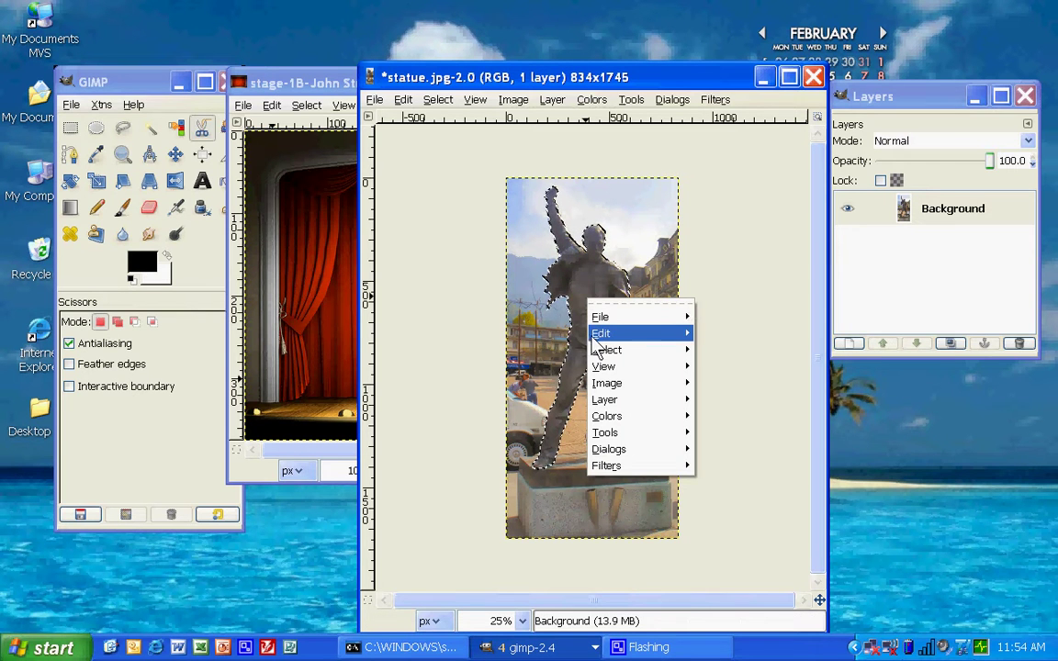
mouse_move(597, 337)
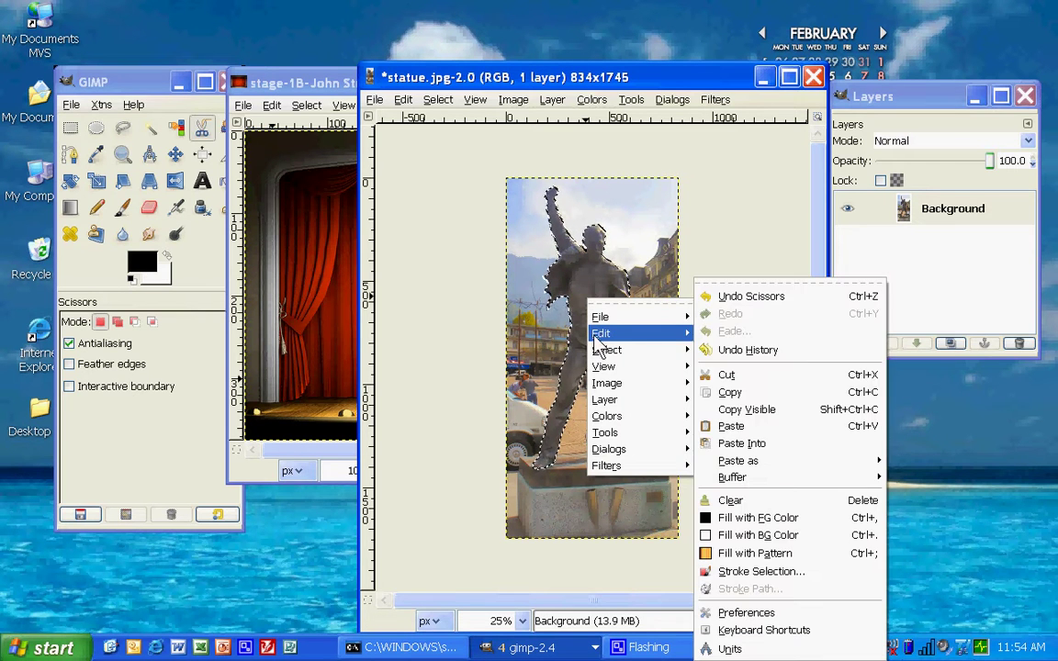
left_click(735, 394)
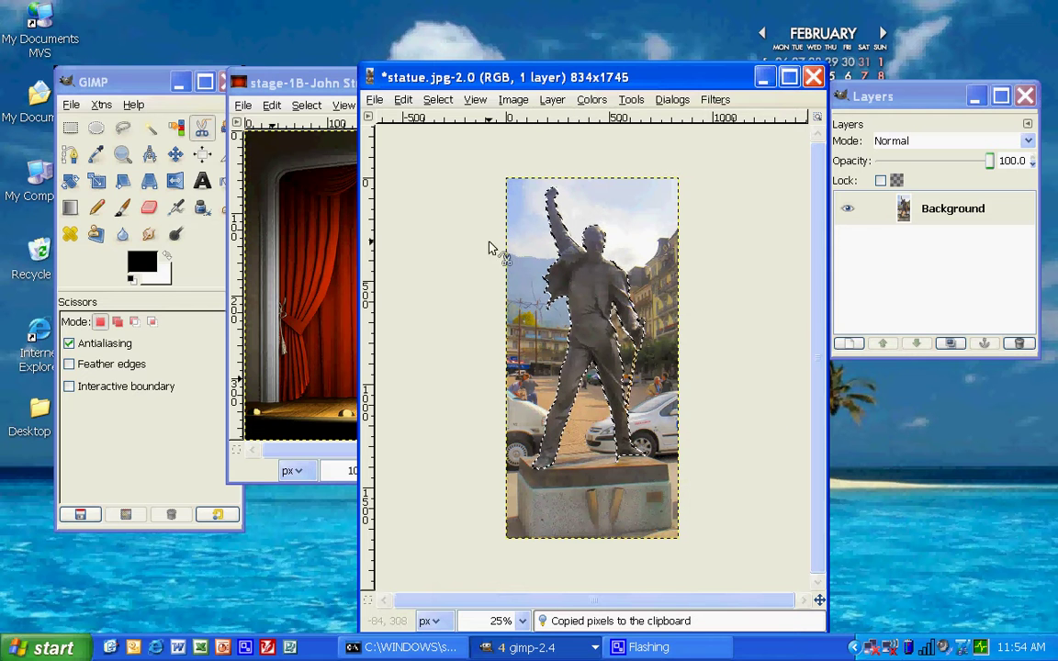
Paste the statue onto the stage-1B curtain image as a floating selection
left_click(265, 83)
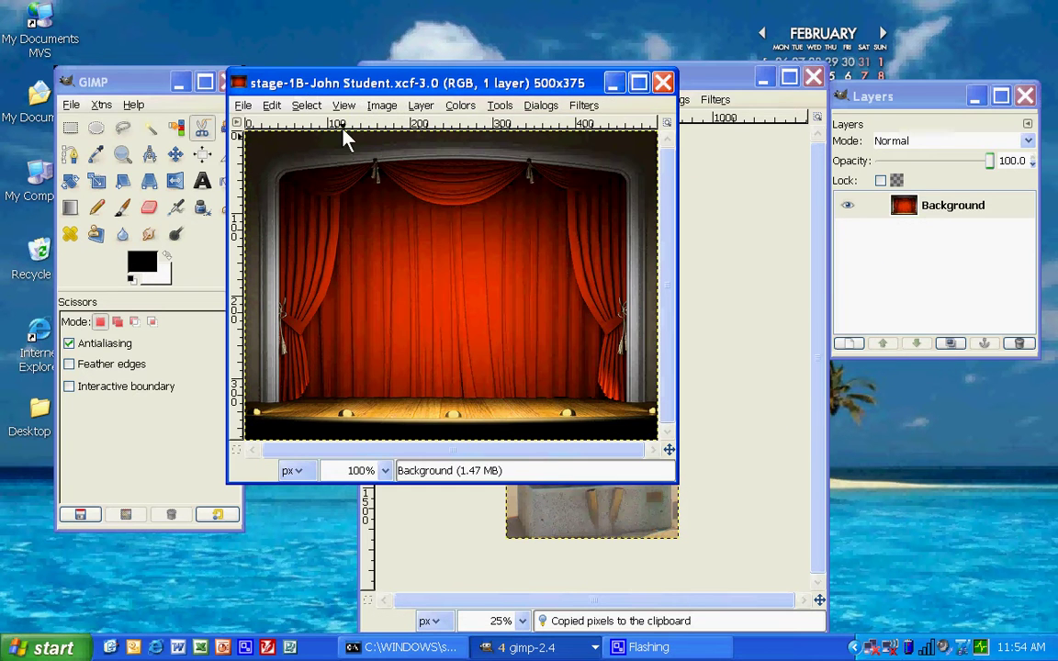
right_click(422, 308)
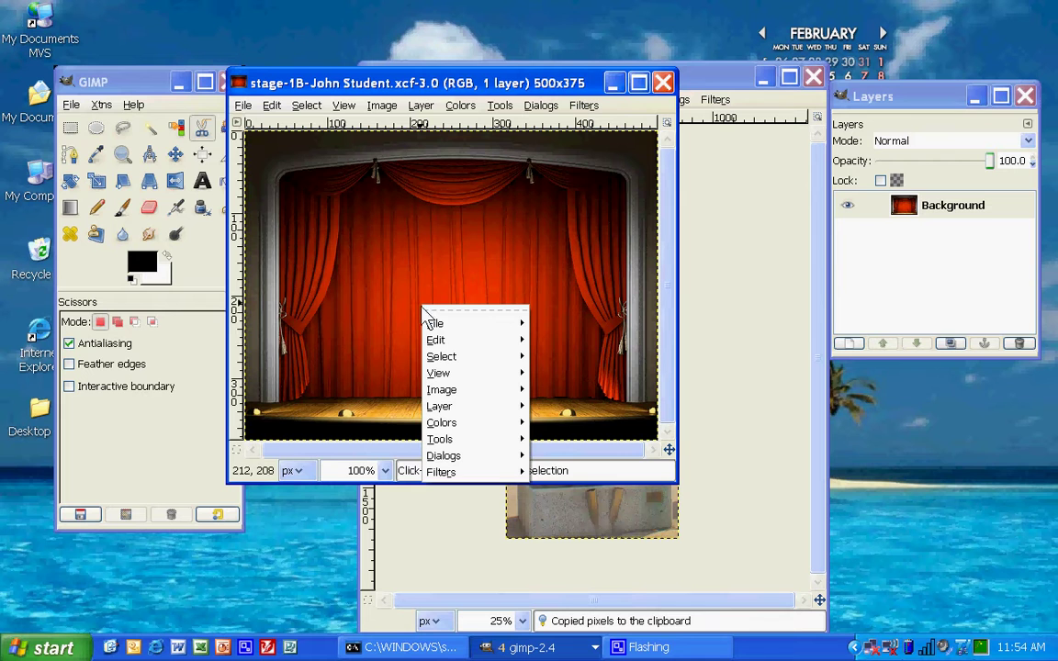
mouse_move(464, 412)
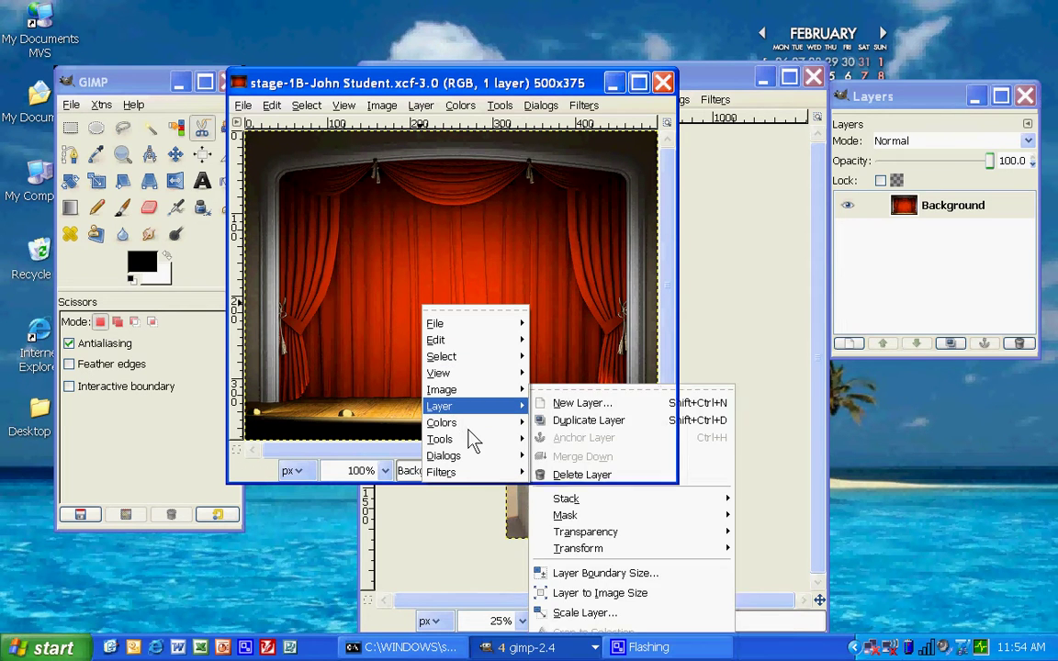
mouse_move(500, 349)
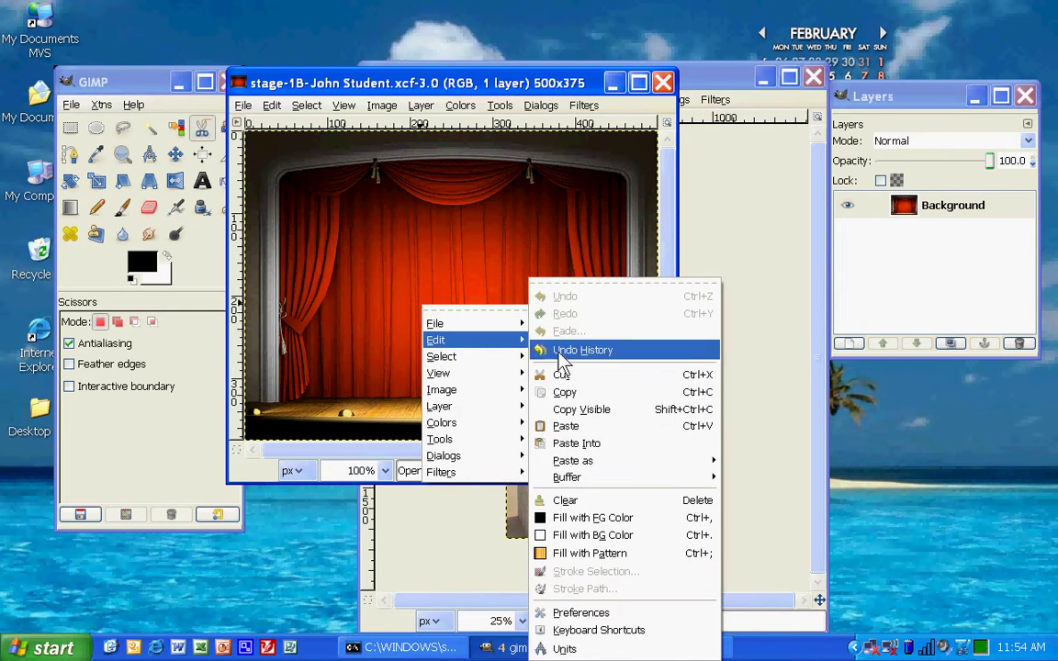
left_click(565, 427)
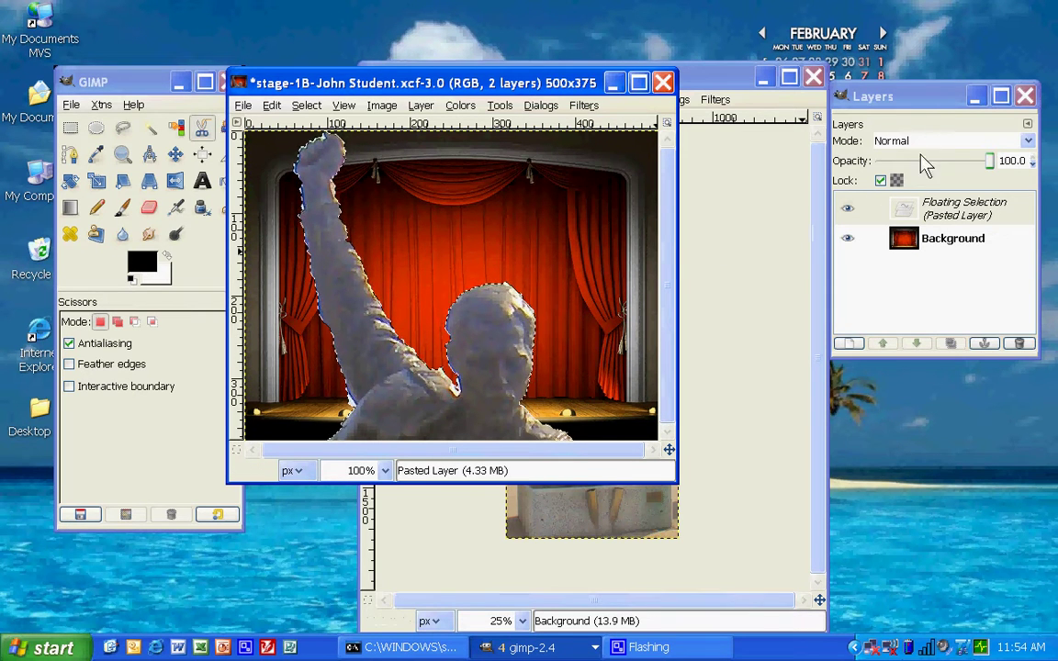
Convert the floating statue into a new 'Pasted Layer' above the Background
mouse_move(923, 103)
left_mouse_down()
mouse_move(727, 147)
mouse_move(949, 108)
mouse_move(926, 123)
left_mouse_up()
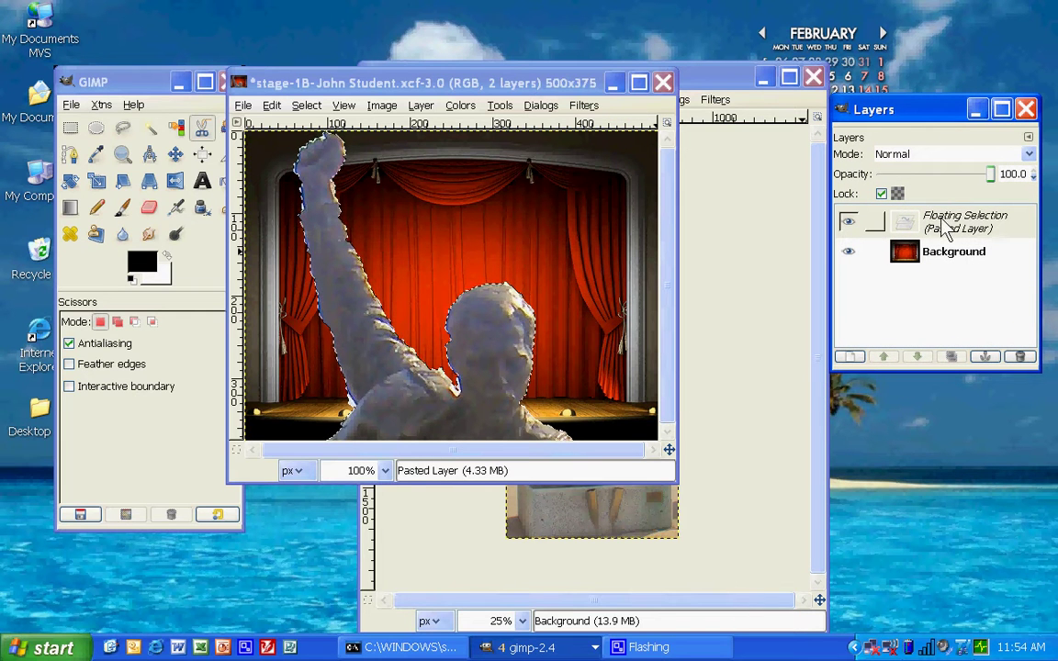
left_click(1001, 251)
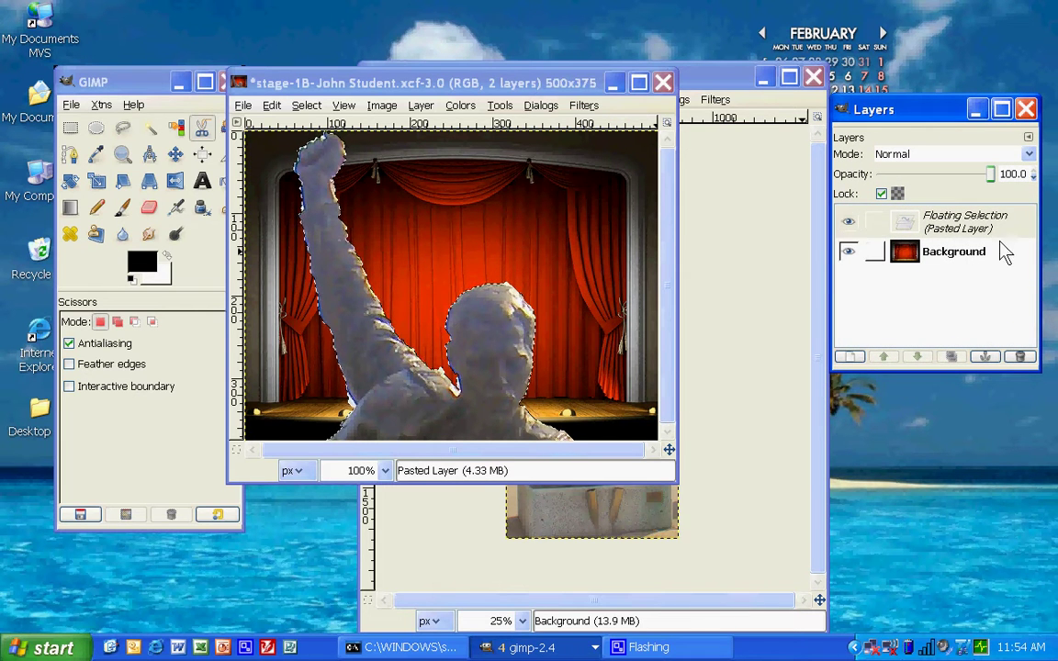
left_click(987, 228)
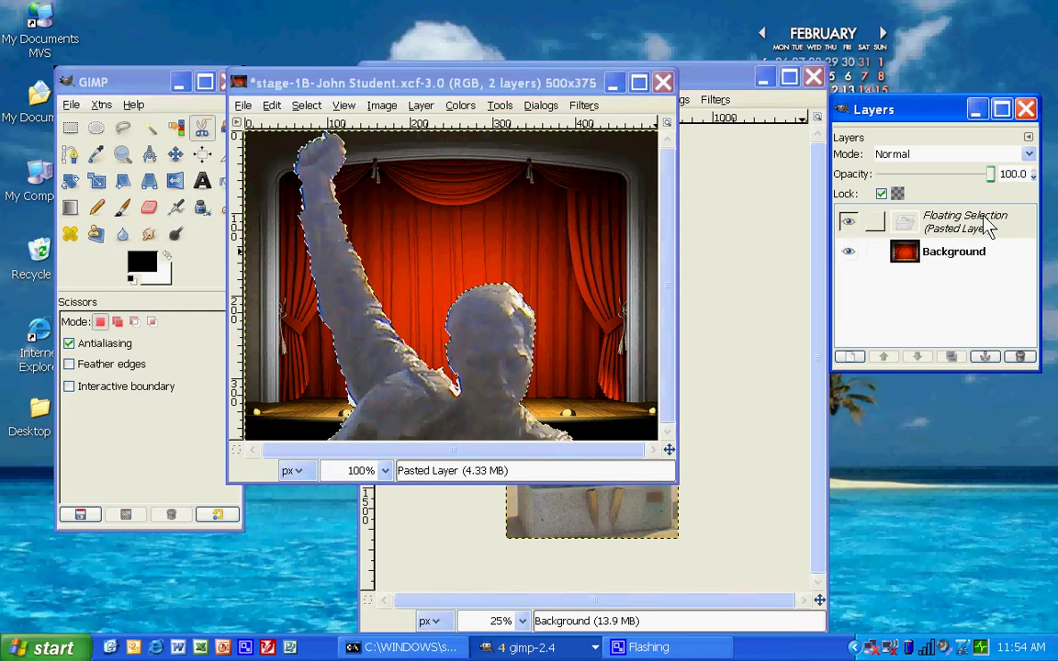
left_click(852, 358)
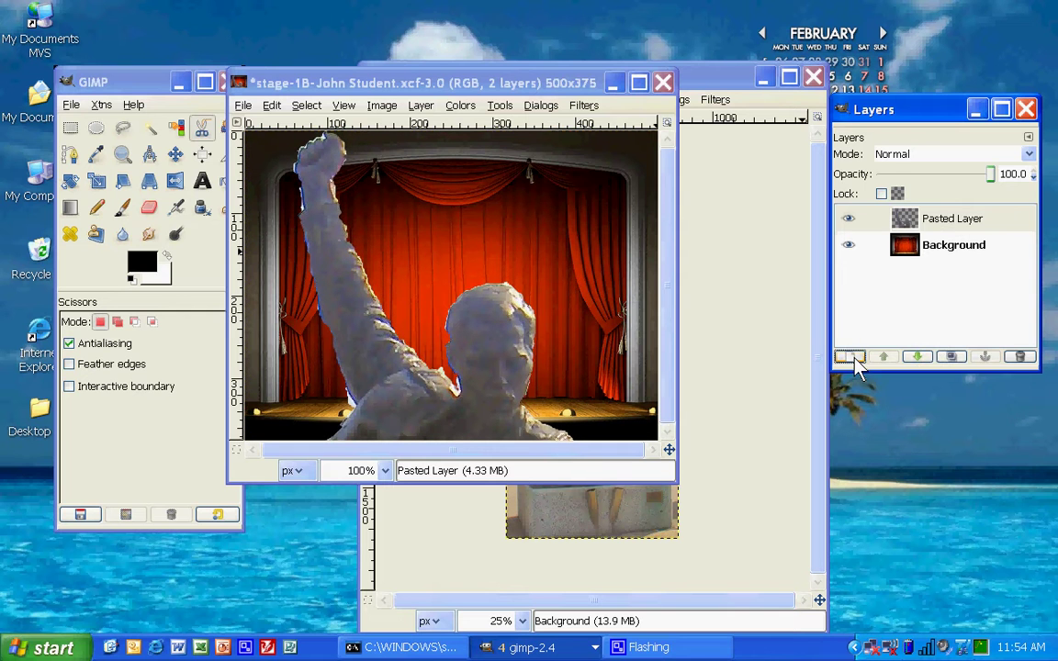
Rename 'Pasted Layer' to 'Statue' in the layer attributes
double_click(977, 228)
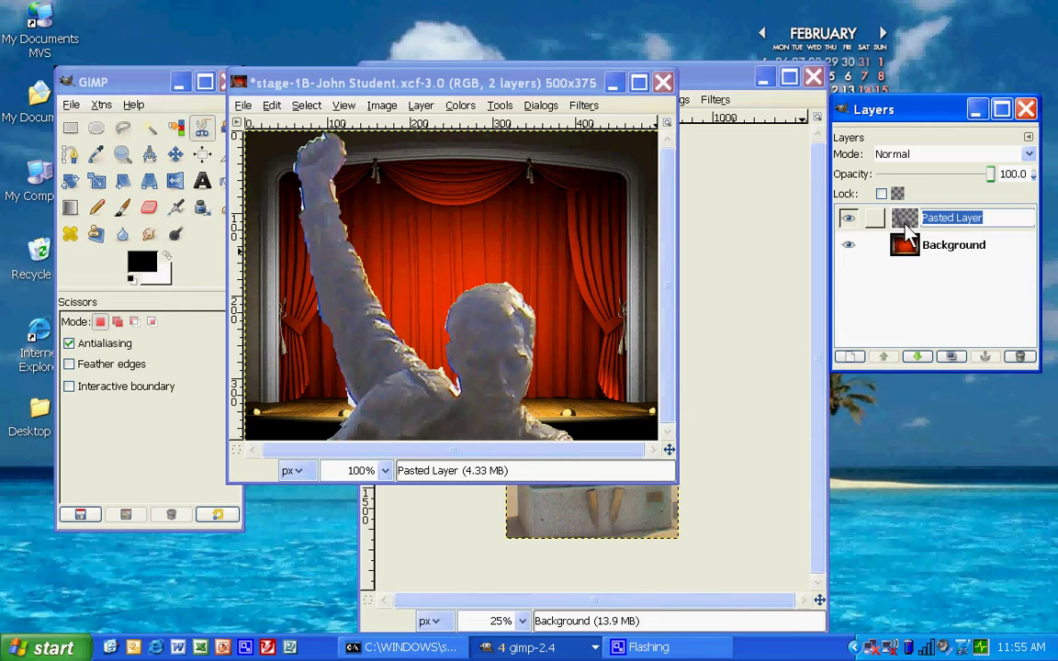
double_click(904, 217)
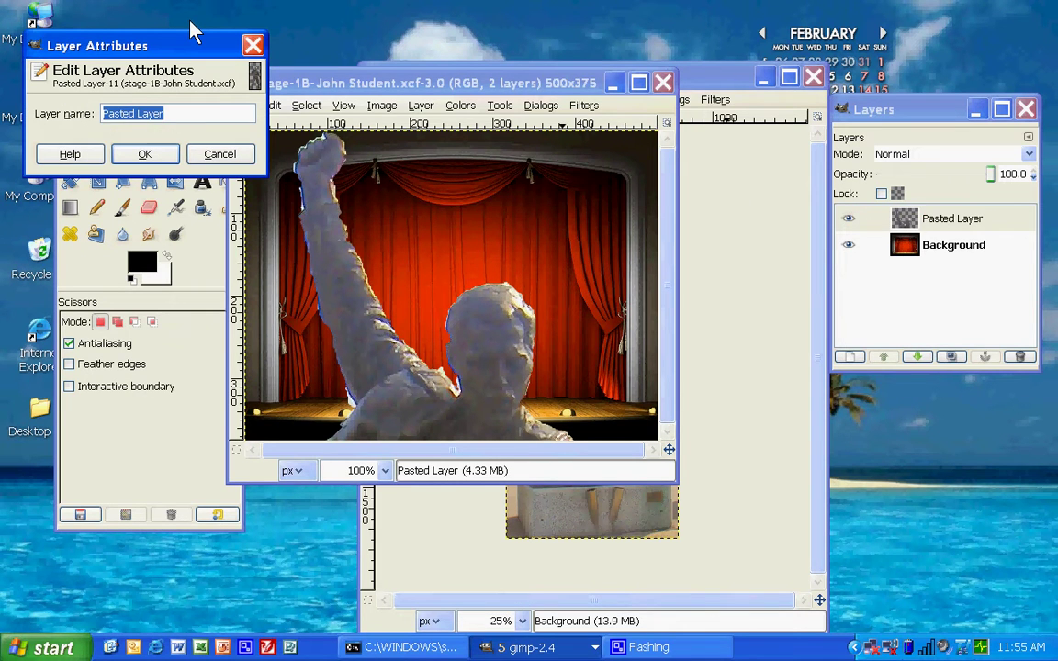
type("Statue")
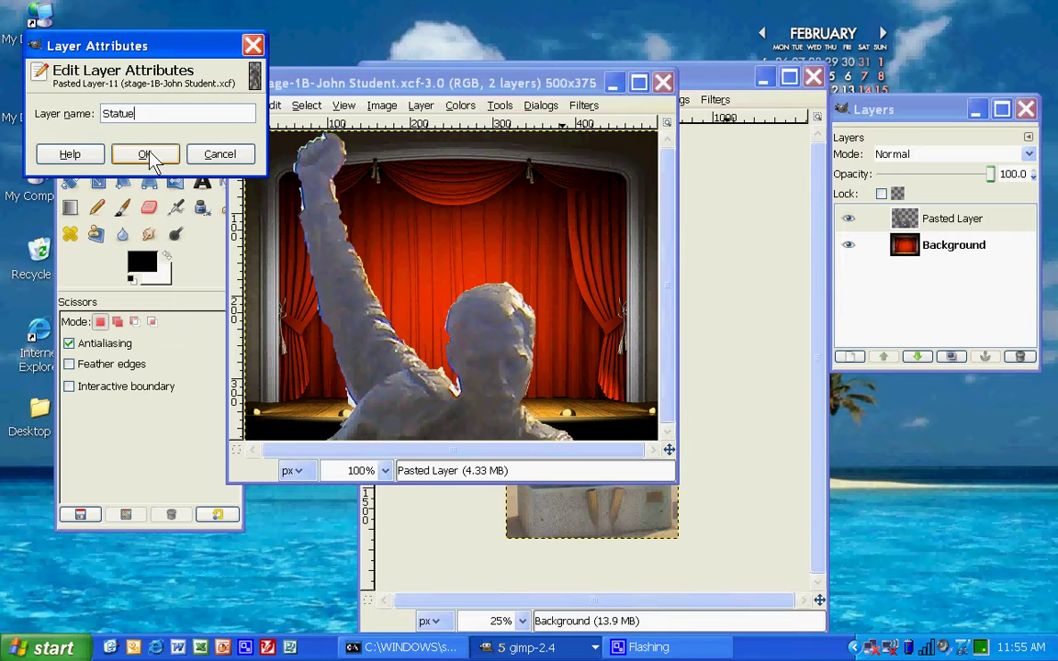
left_click(145, 157)
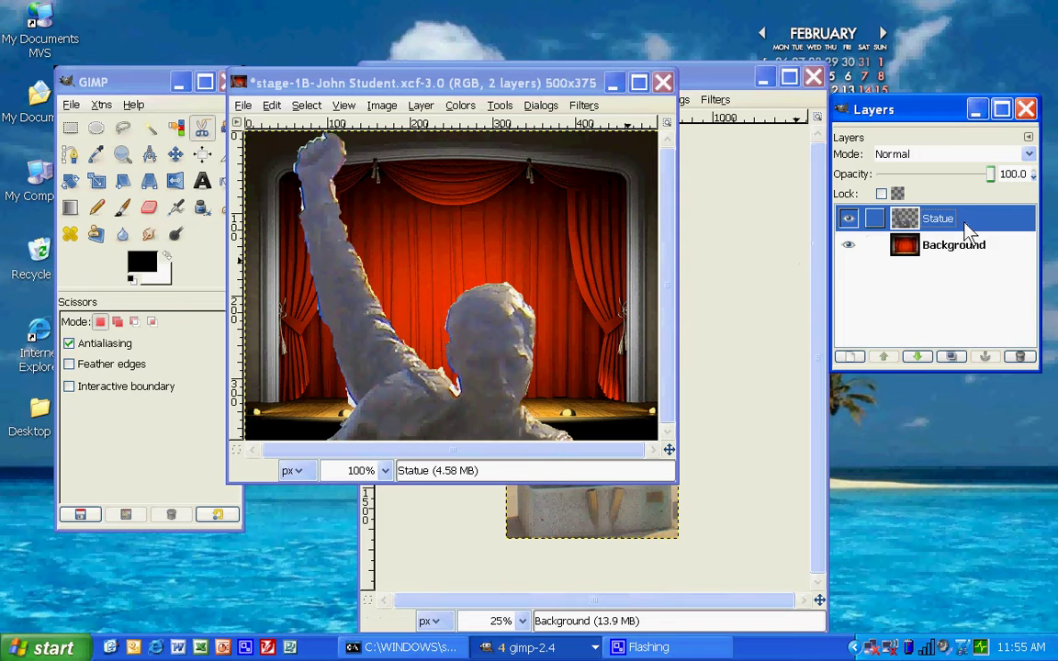
left_click(847, 220)
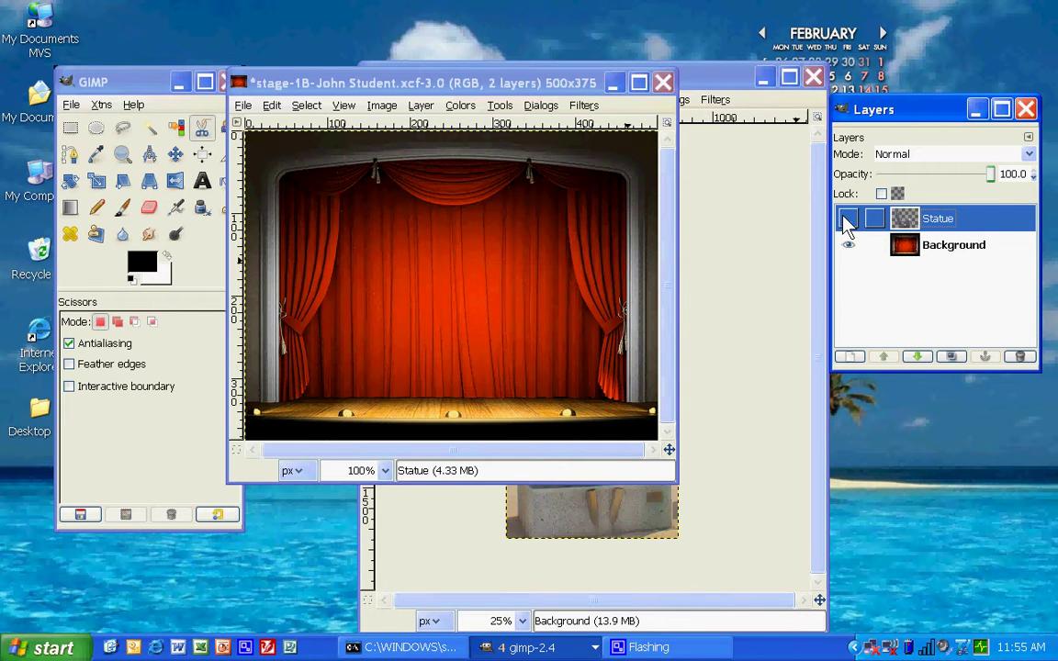
left_click(846, 221)
left_click(848, 246)
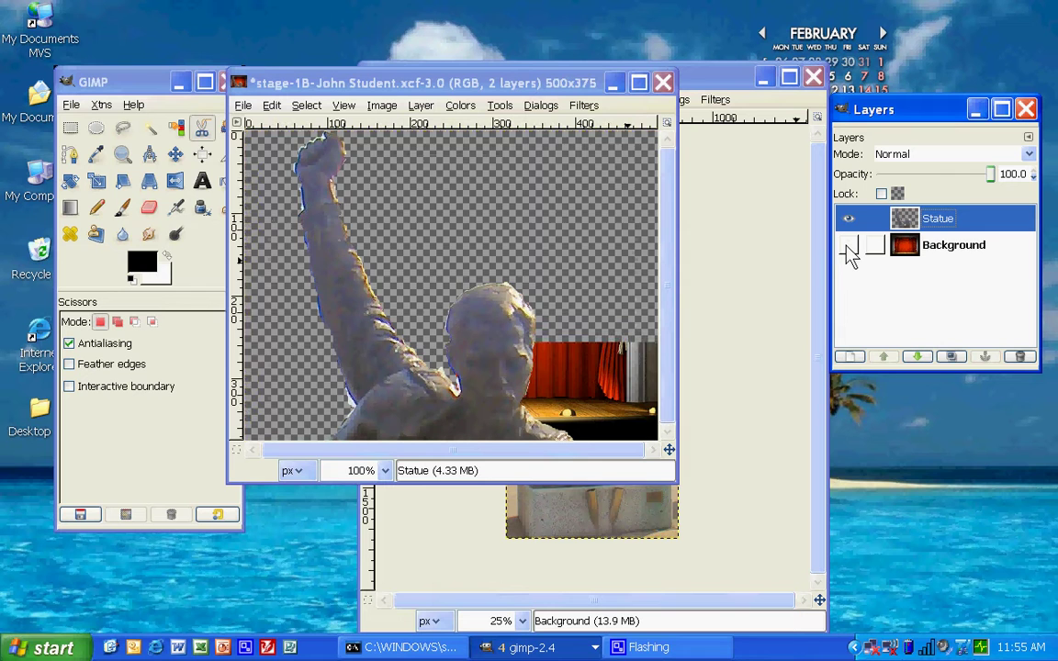
left_click(848, 246)
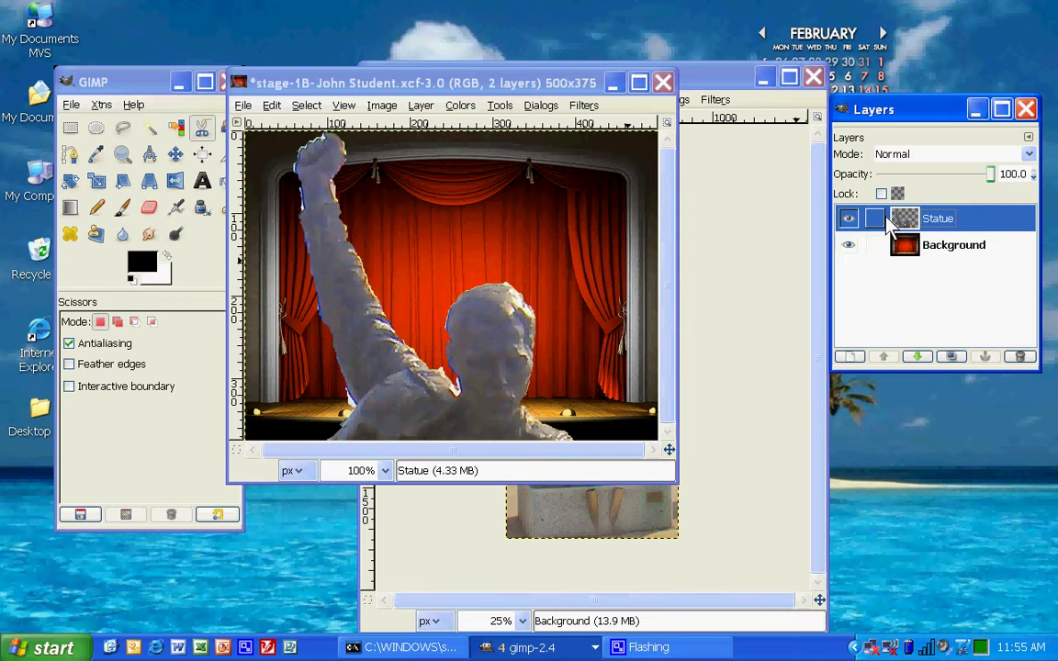
left_click(848, 219)
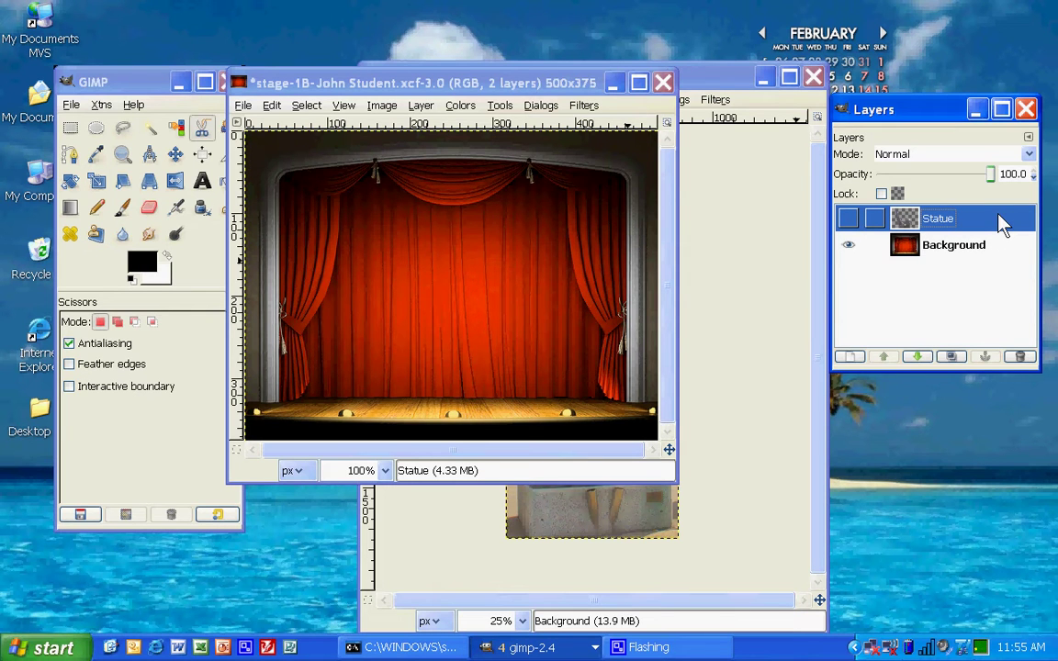
left_click(848, 221)
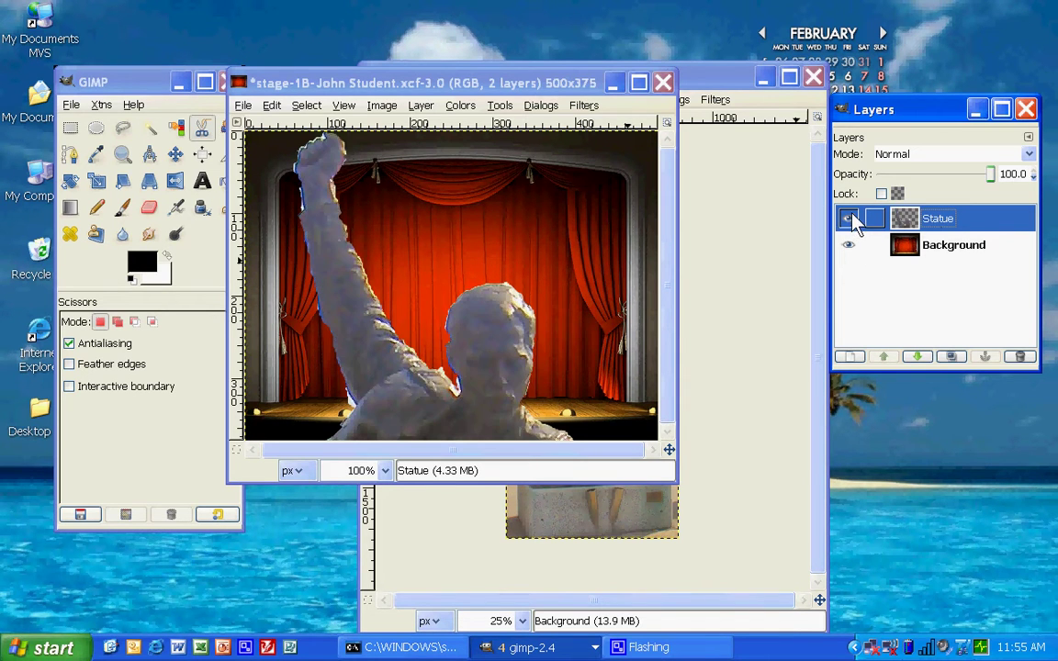
left_click(969, 246)
left_click(981, 222)
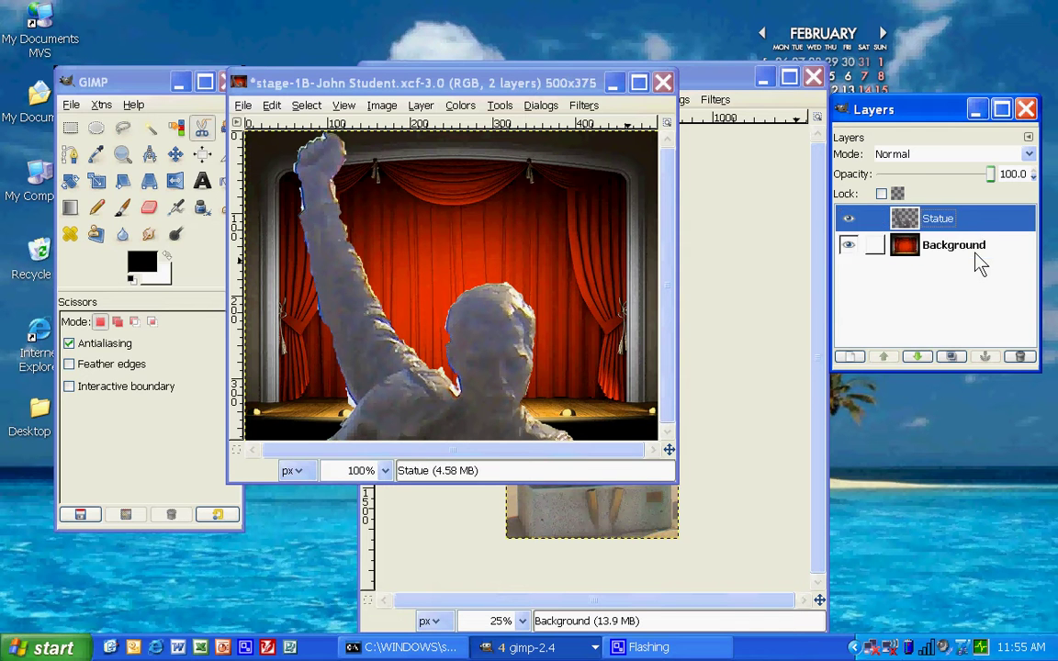
left_click(981, 242)
left_click(981, 226)
Scale the Statue layer to 50 px wide with linked proportions, giving 50 × 126 pixels
left_click_drag(339, 84, 381, 81)
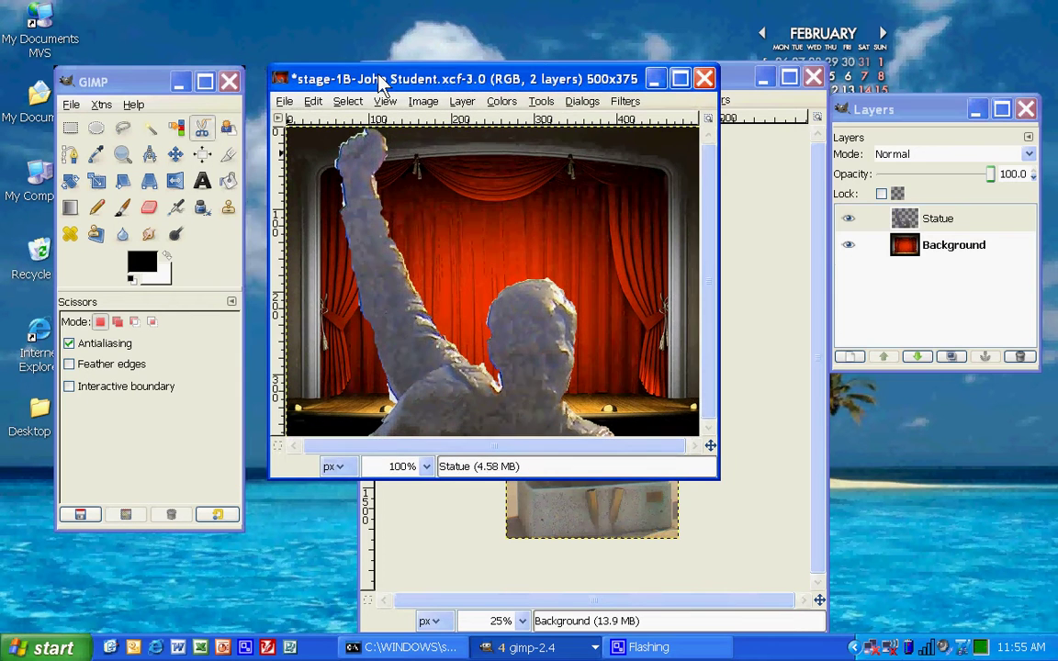
left_click(97, 181)
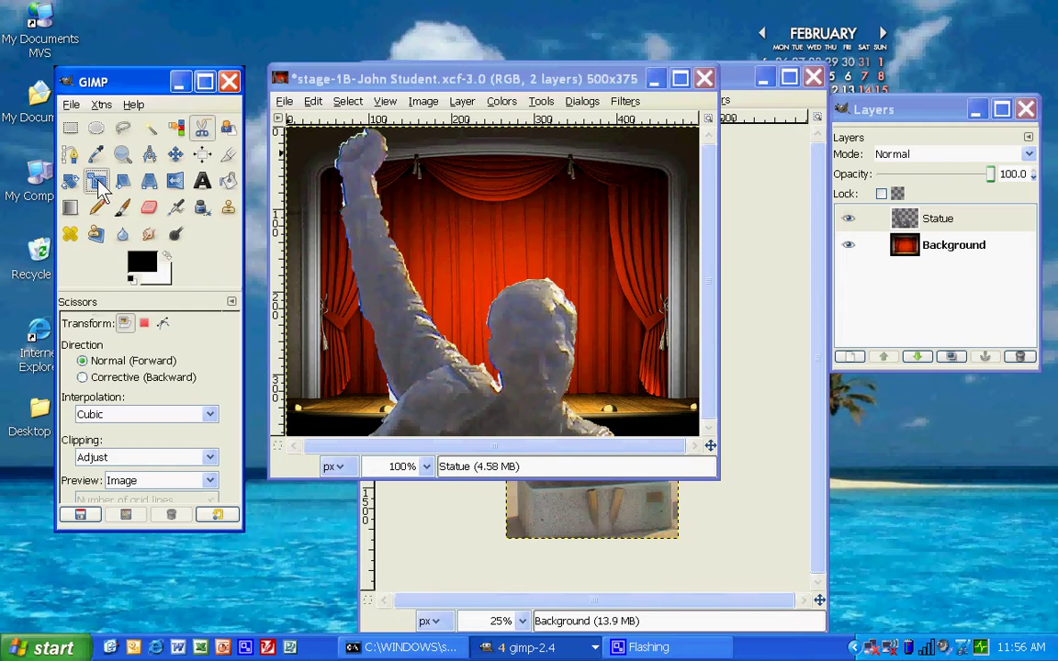
left_click(428, 214)
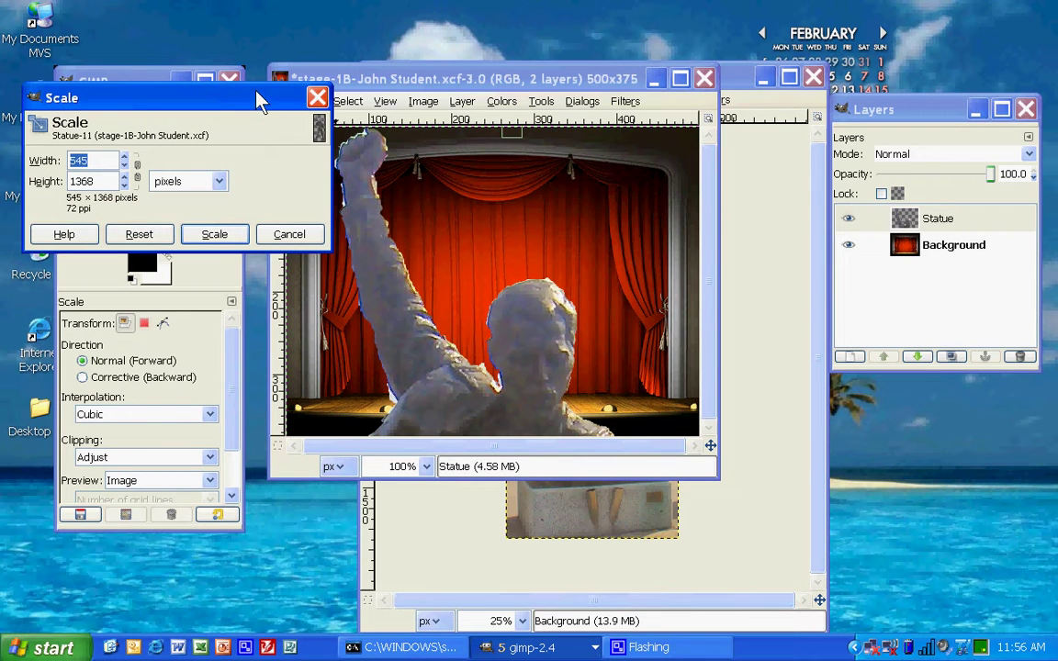
left_click_drag(255, 98, 293, 59)
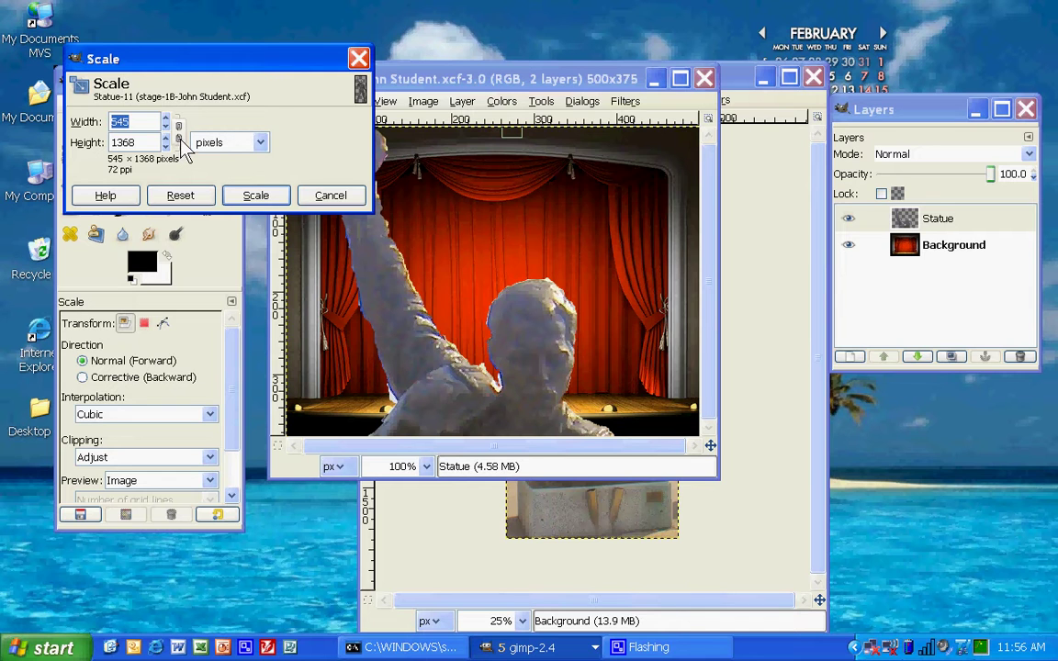
left_click(180, 142)
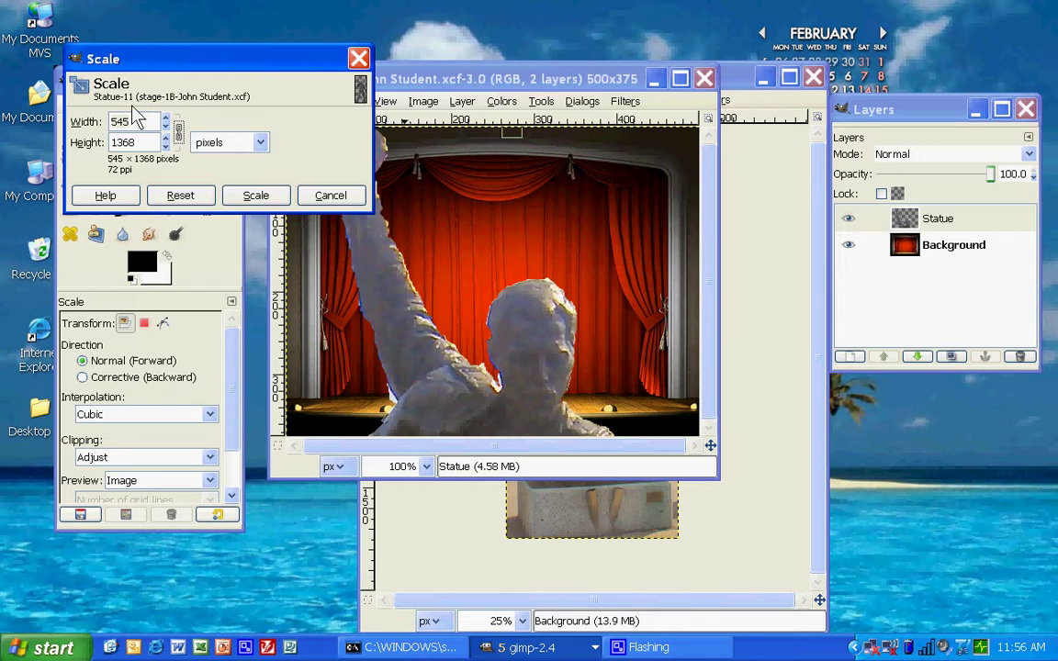
double_click(111, 127)
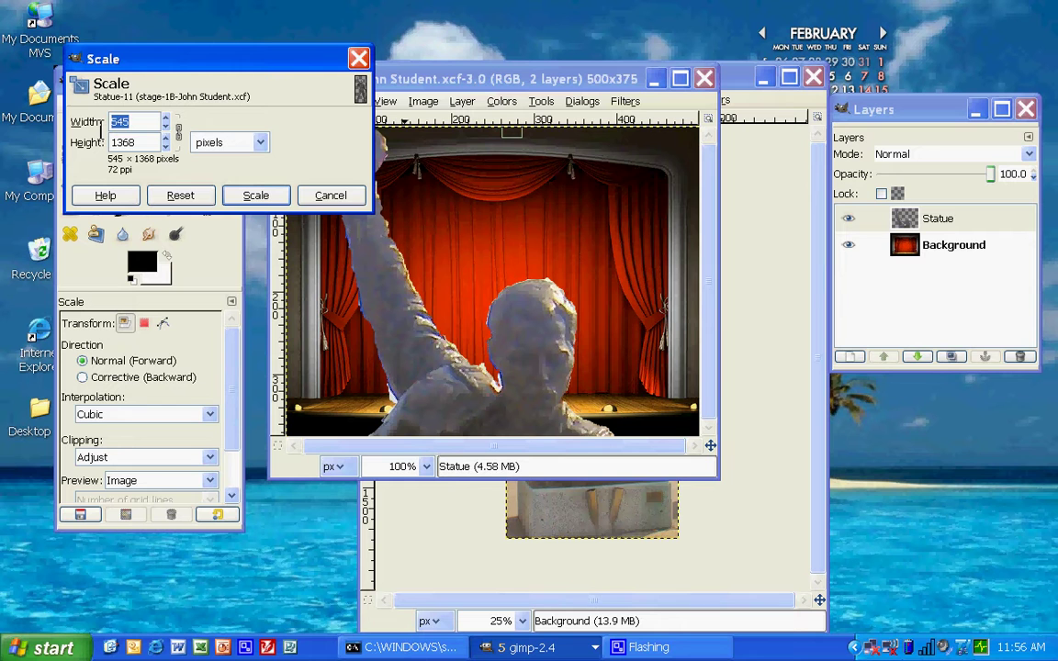
type("50")
left_click(245, 197)
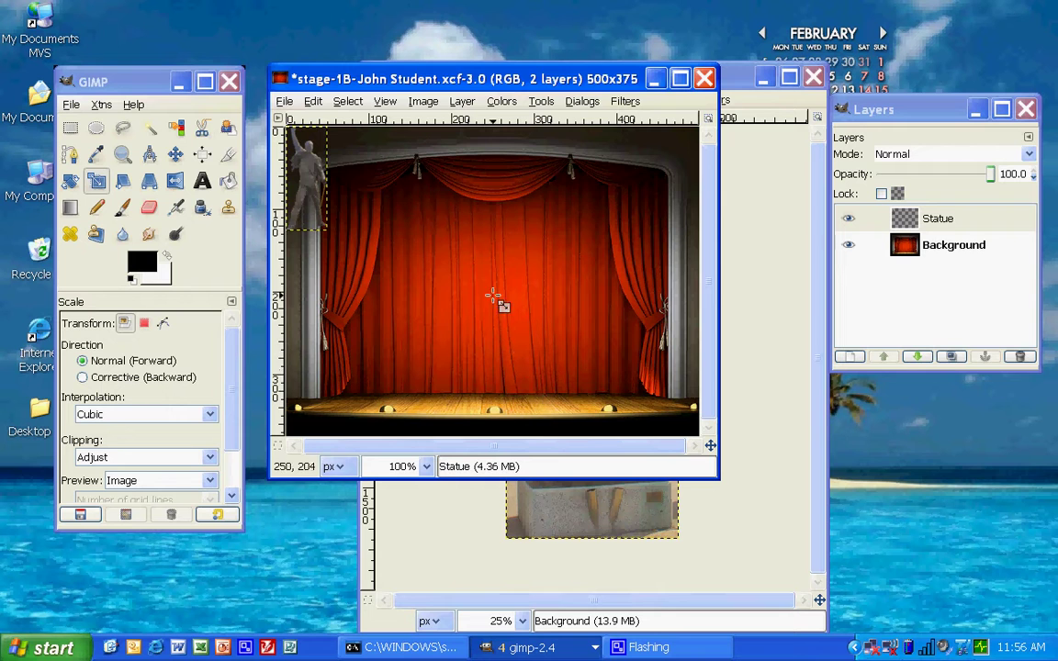
Move the statue from the top-left corner to centre stage on the wooden floor
left_click(174, 155)
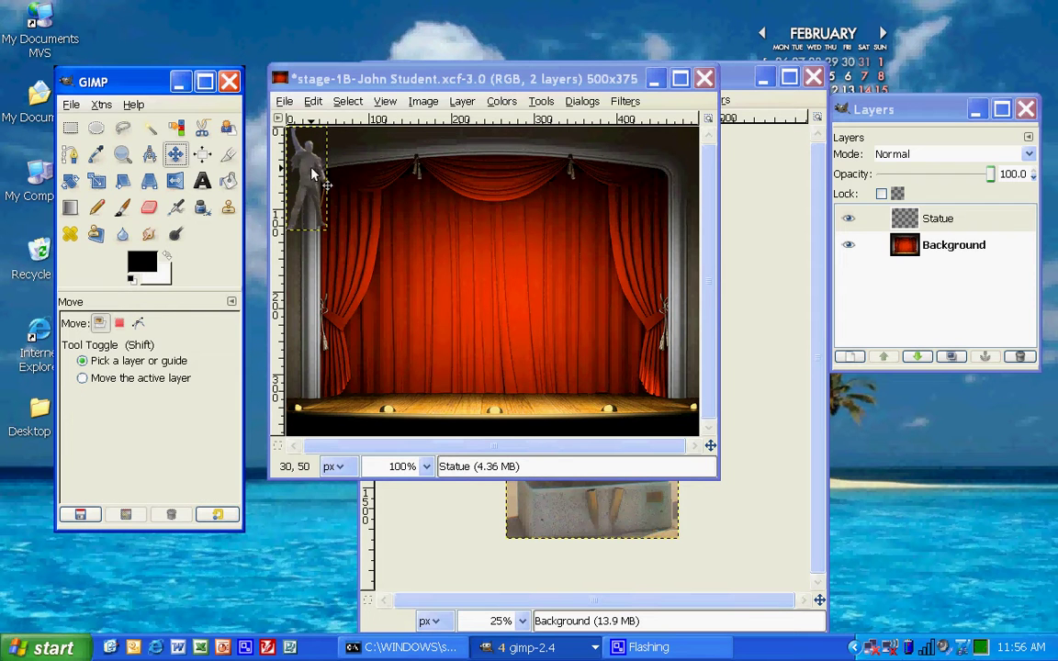
left_click_drag(296, 160, 492, 353)
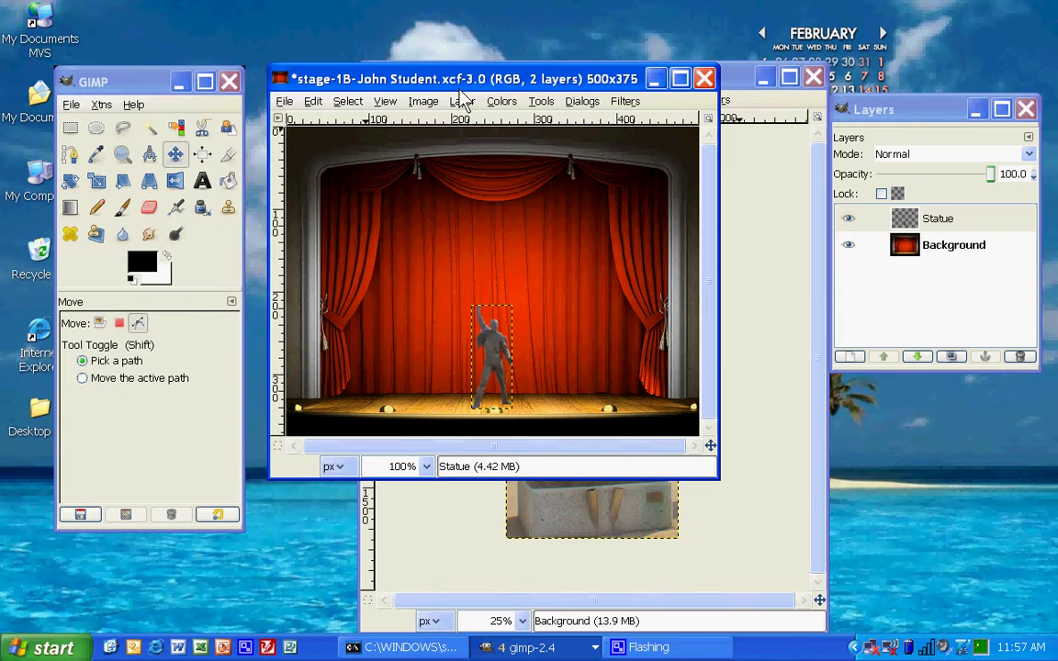
Save the composition as XCF, then in Save As change the file extension to .jpg
key("ctrl+s")
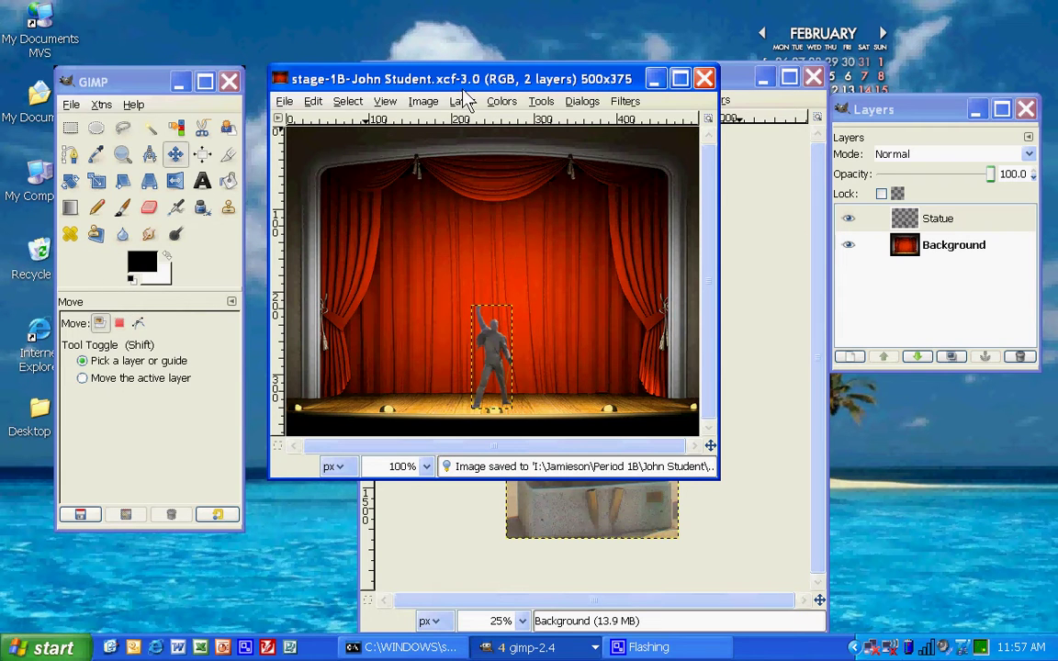
left_click(284, 101)
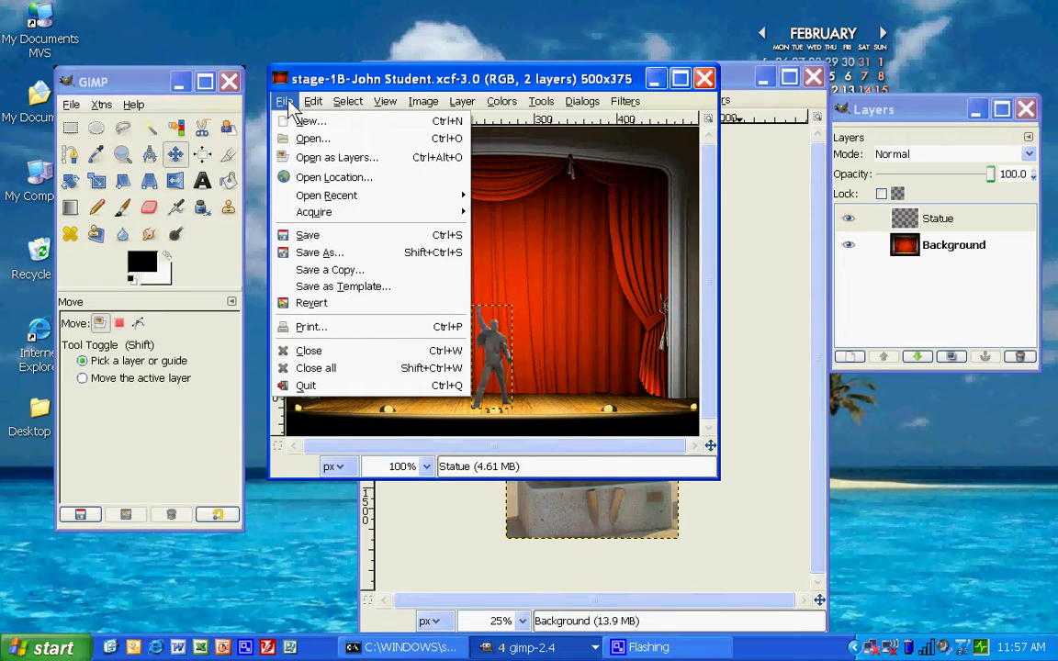
left_click(320, 254)
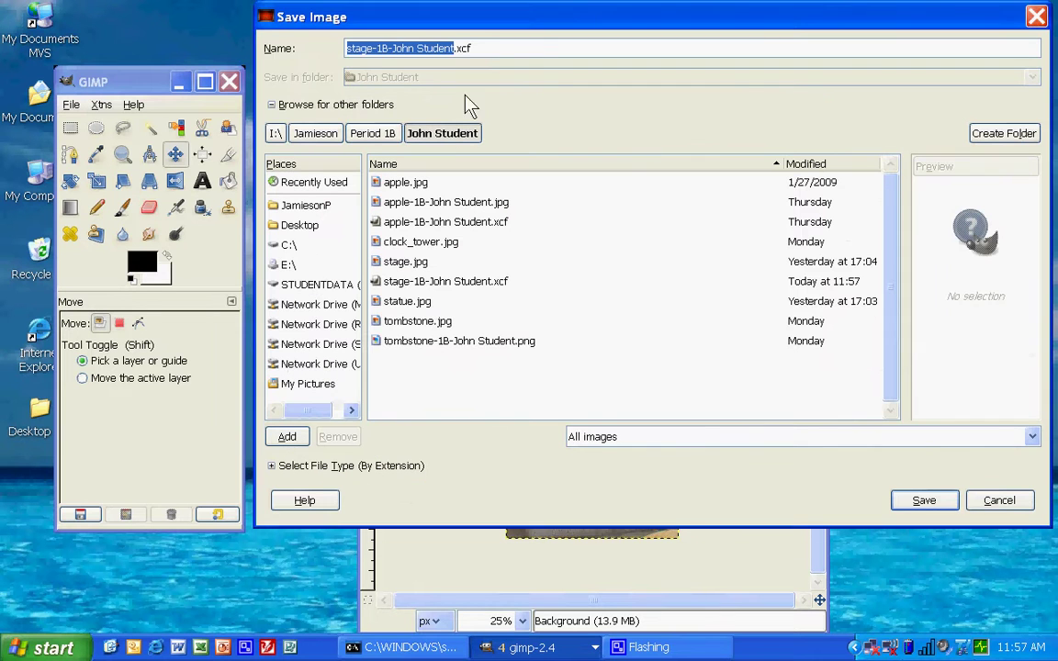
left_click(480, 51)
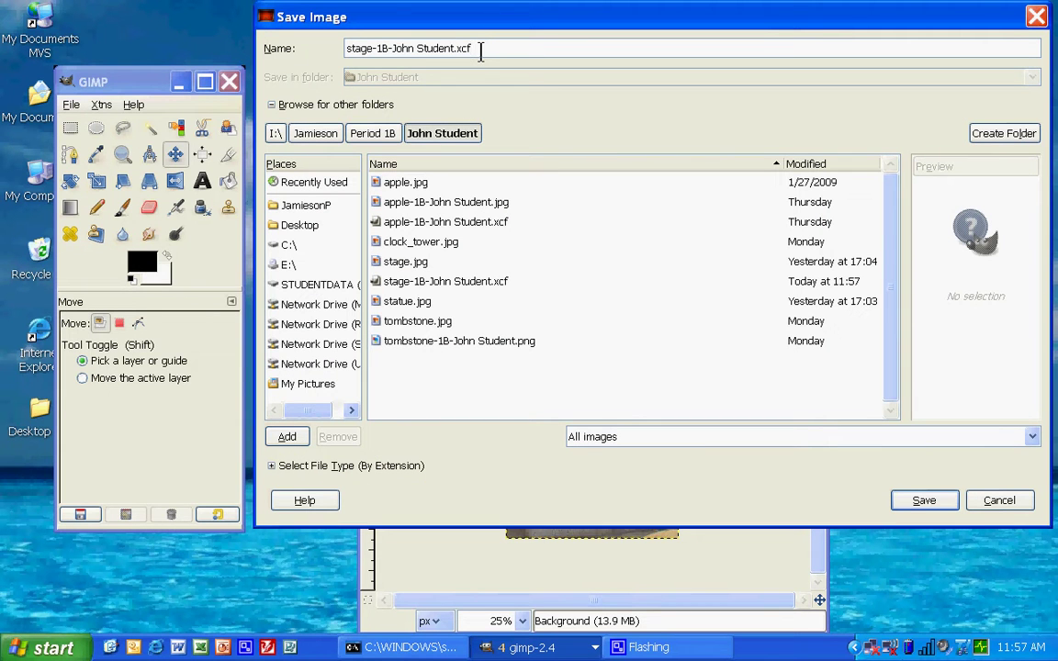
type("jp")
type("g")
Export the stage image as a flattened JPEG at quality 100
left_click(922, 507)
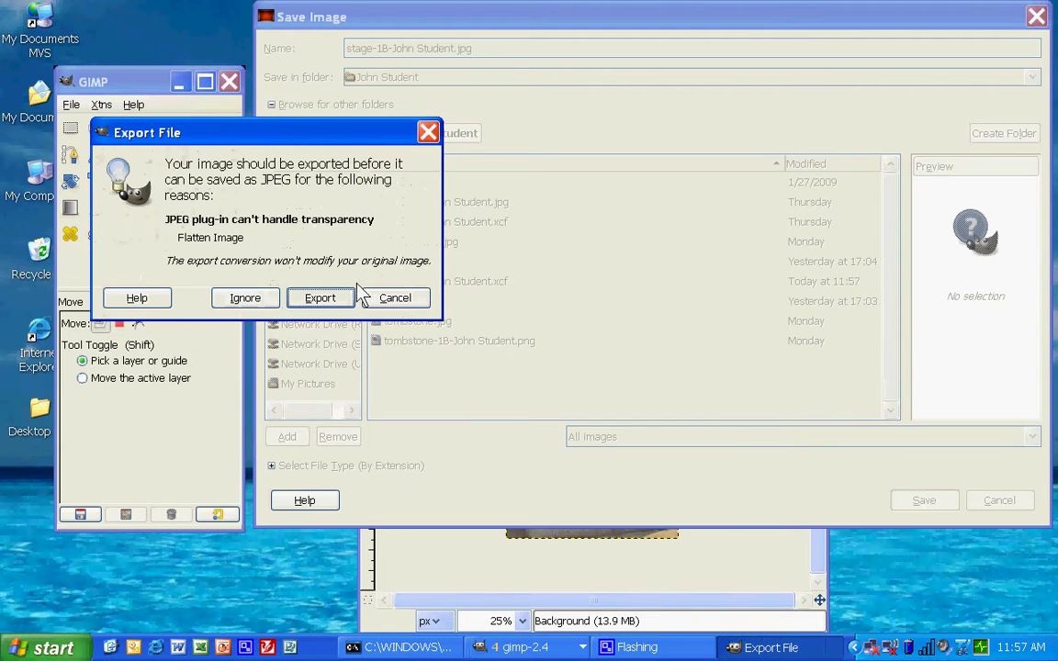
left_click(322, 297)
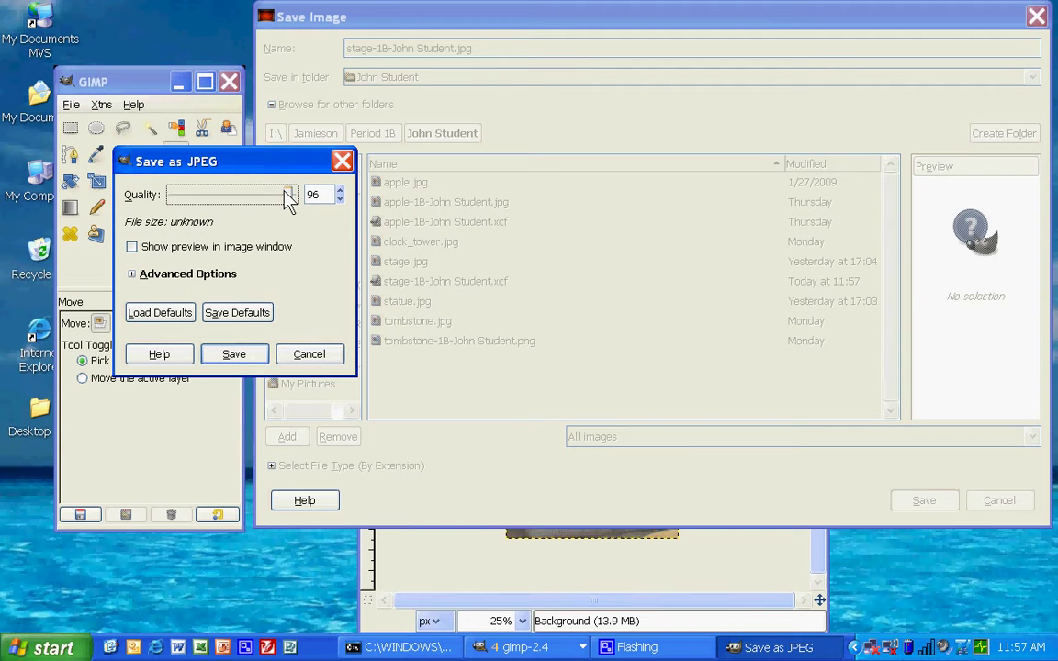
left_click_drag(287, 198, 295, 196)
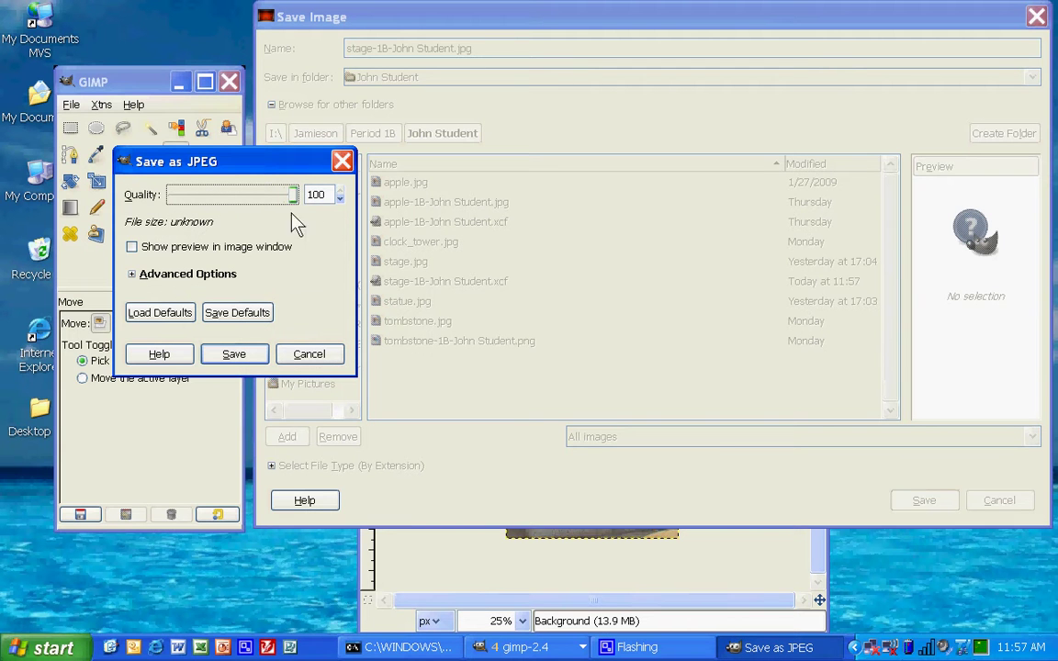
left_click(241, 355)
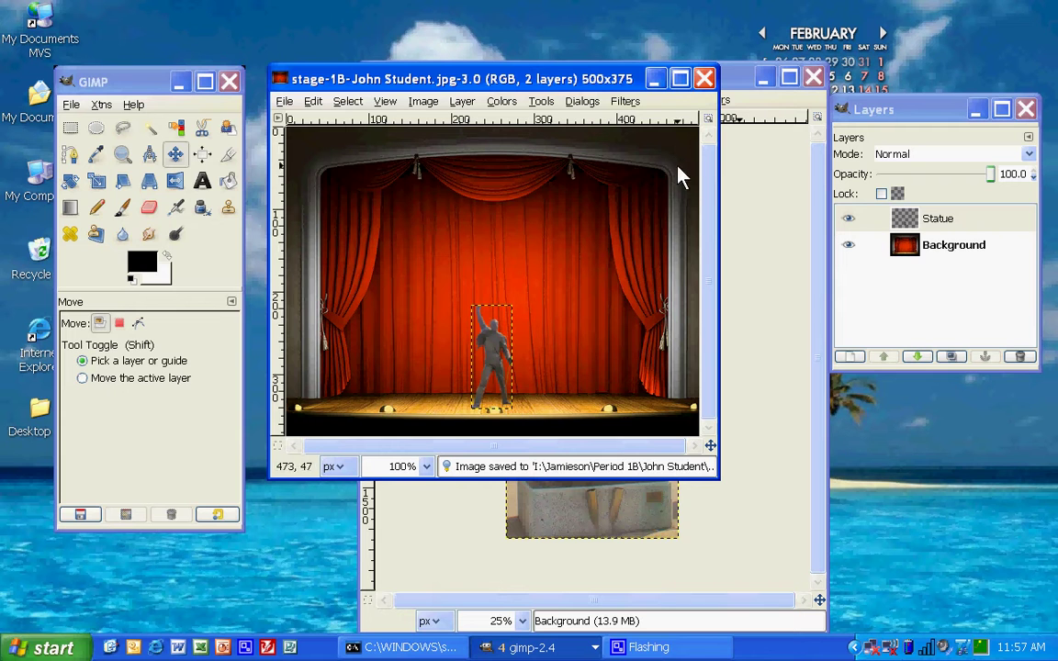
Close the stage image, close statue.jpg without saving, and close the Layers window
left_click(705, 81)
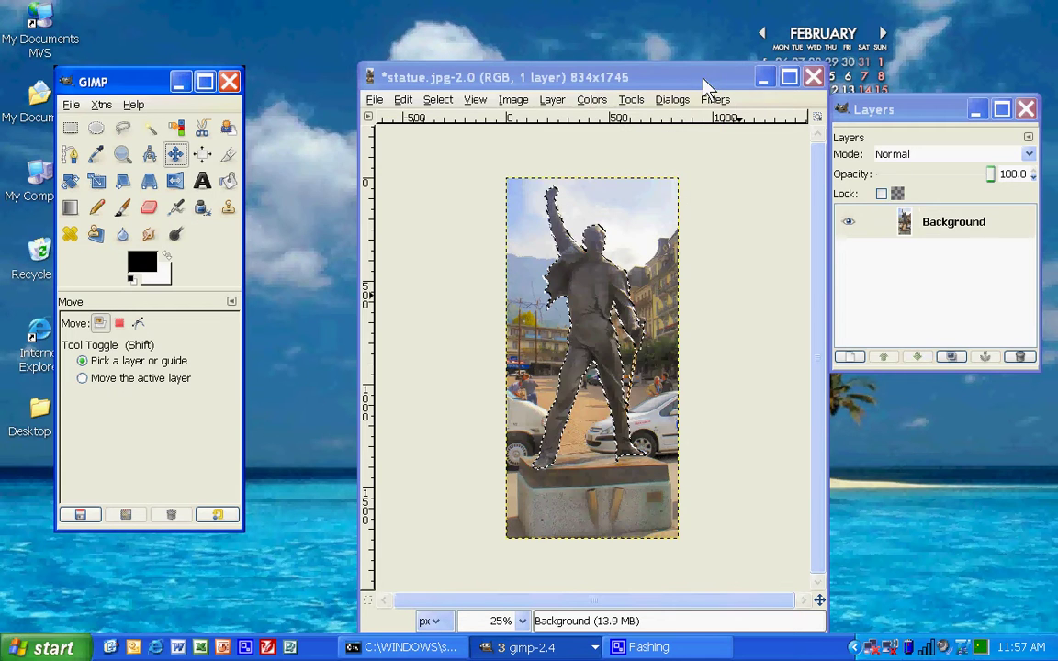
left_click(814, 79)
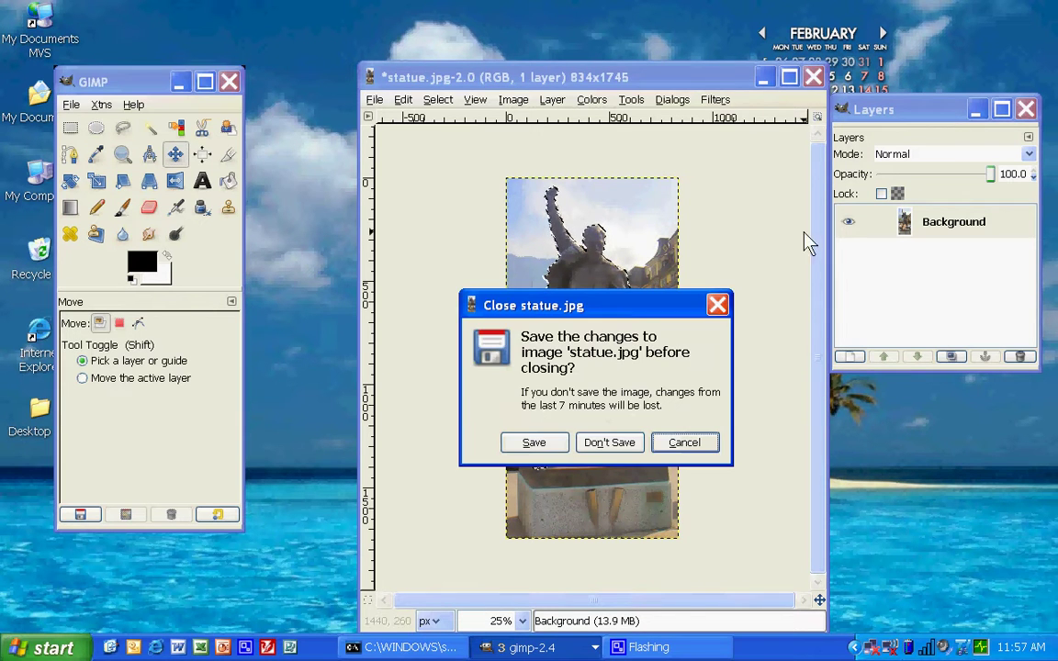
left_click(625, 441)
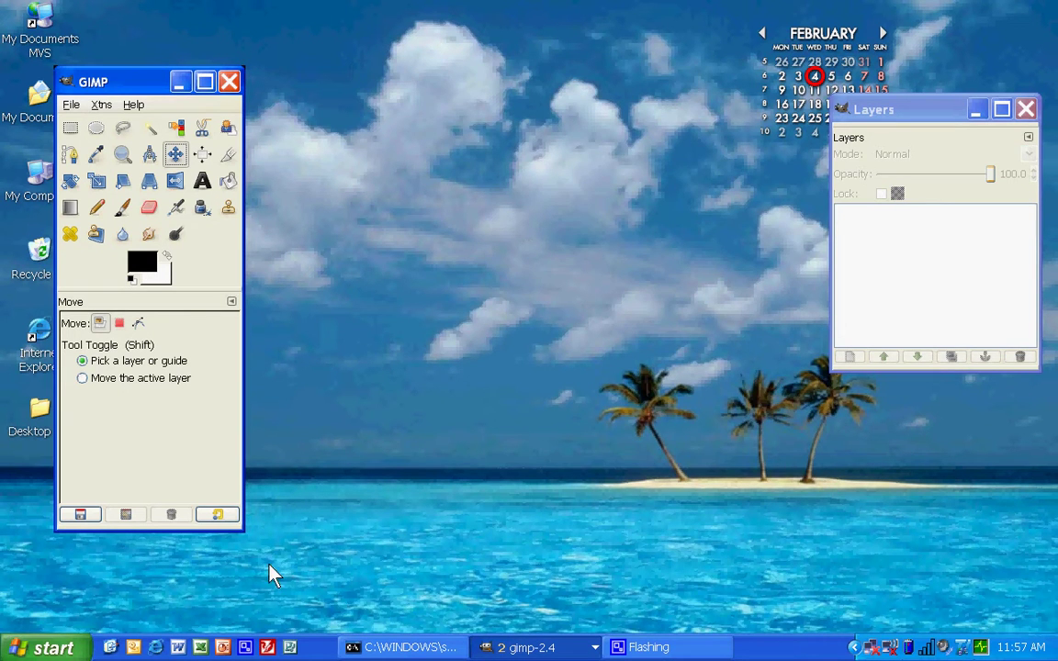
left_click(1026, 110)
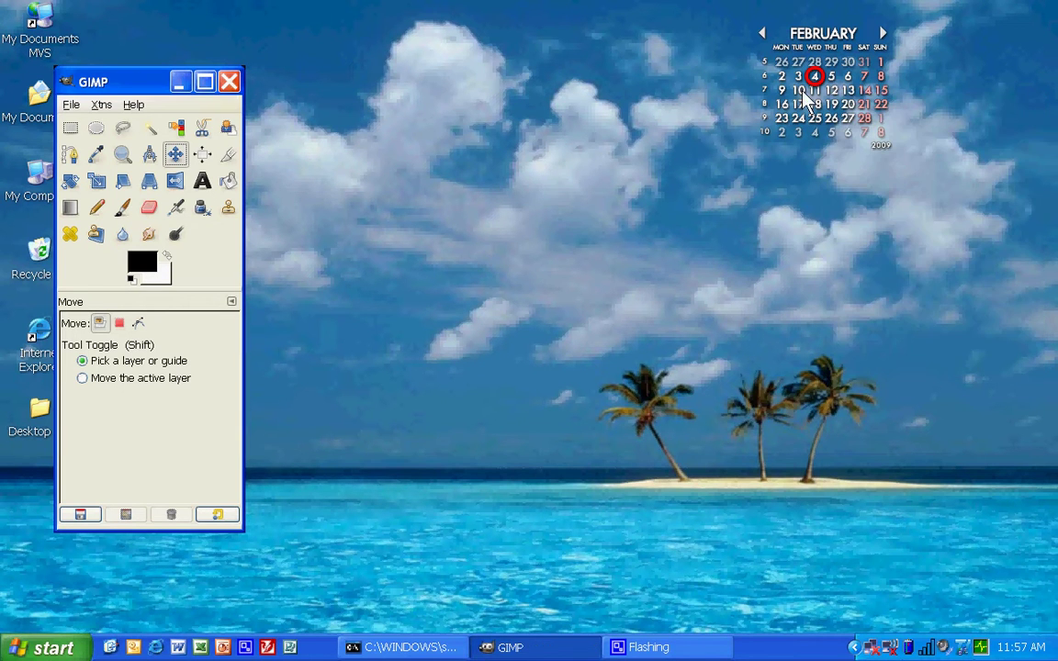
Quit GIMP and open My Computer from the Start menu
left_click(230, 81)
key("super")
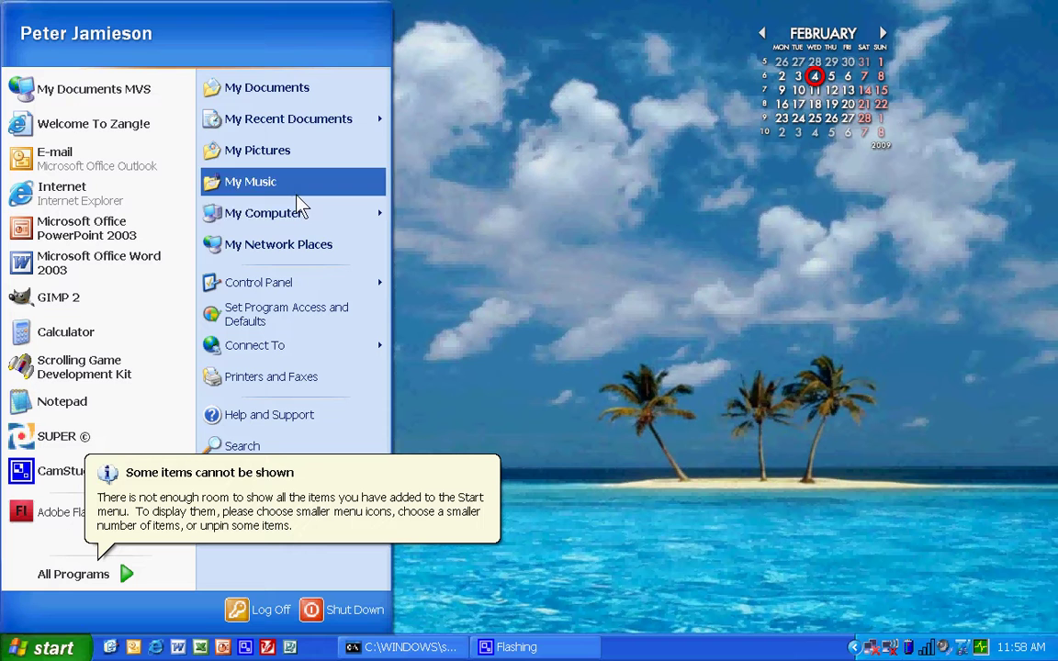
right_click(349, 215)
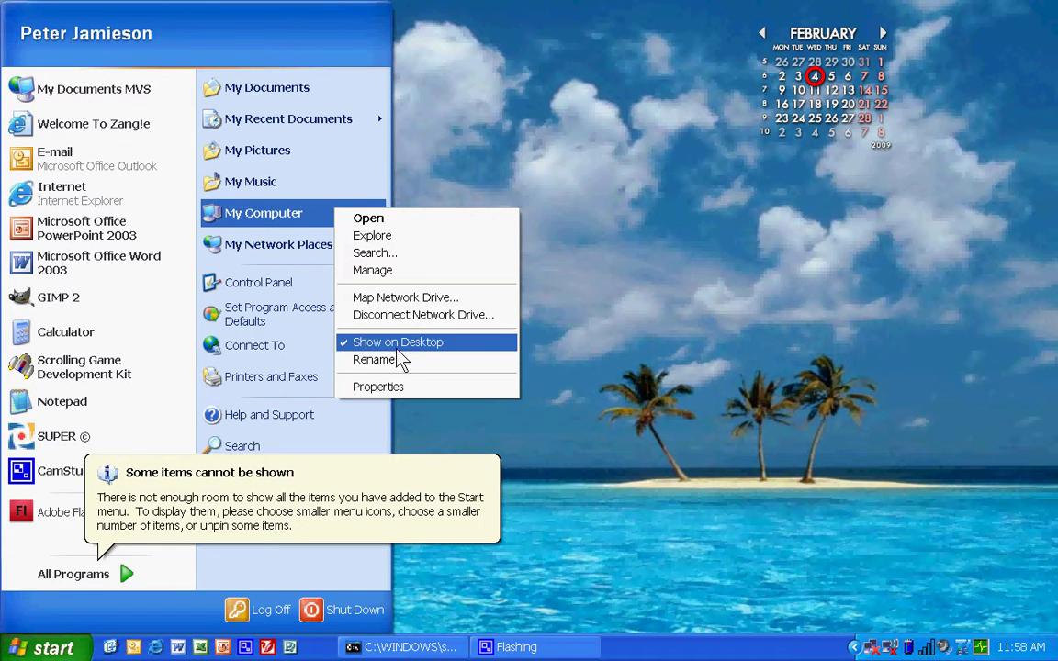
left_click(375, 221)
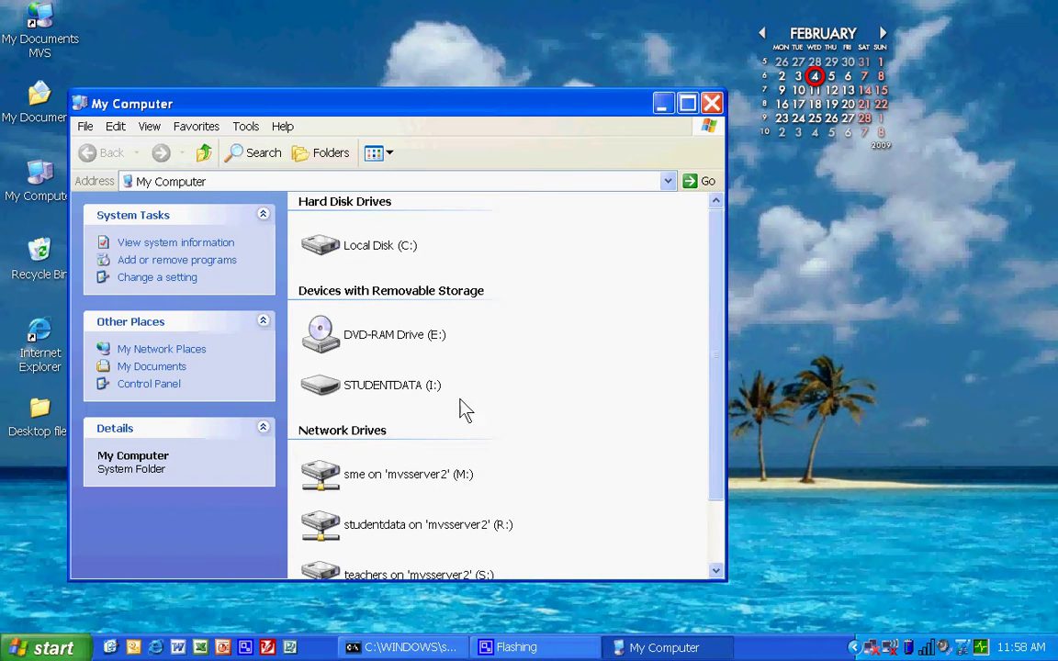
Browse to I: > Jamieson > Period 1B > the student's folder to view the stage files
double_click(323, 395)
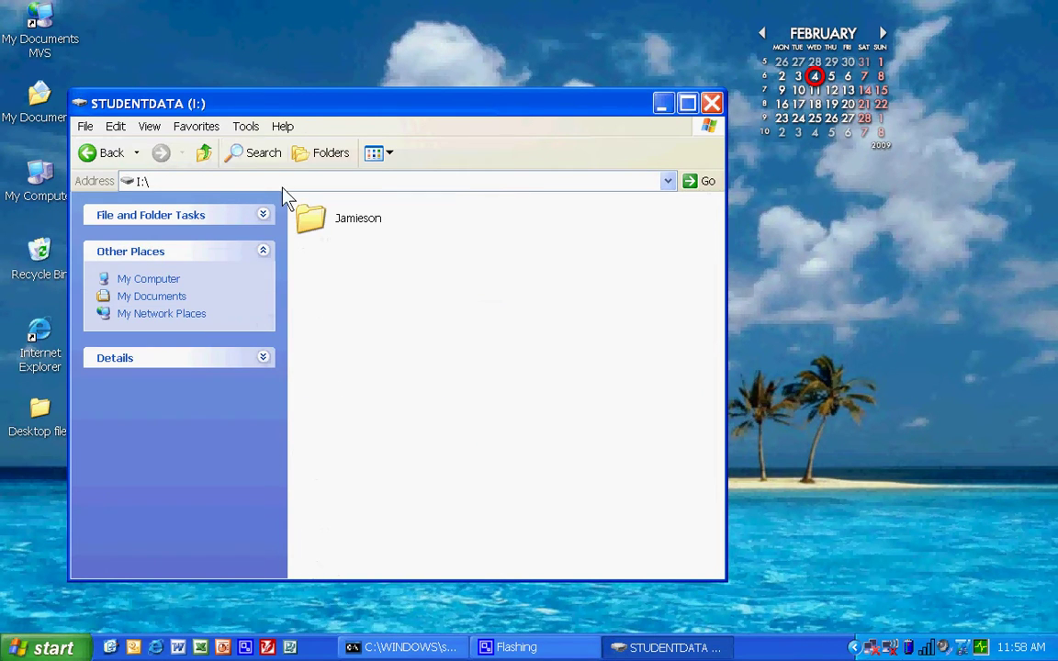
double_click(317, 219)
double_click(326, 223)
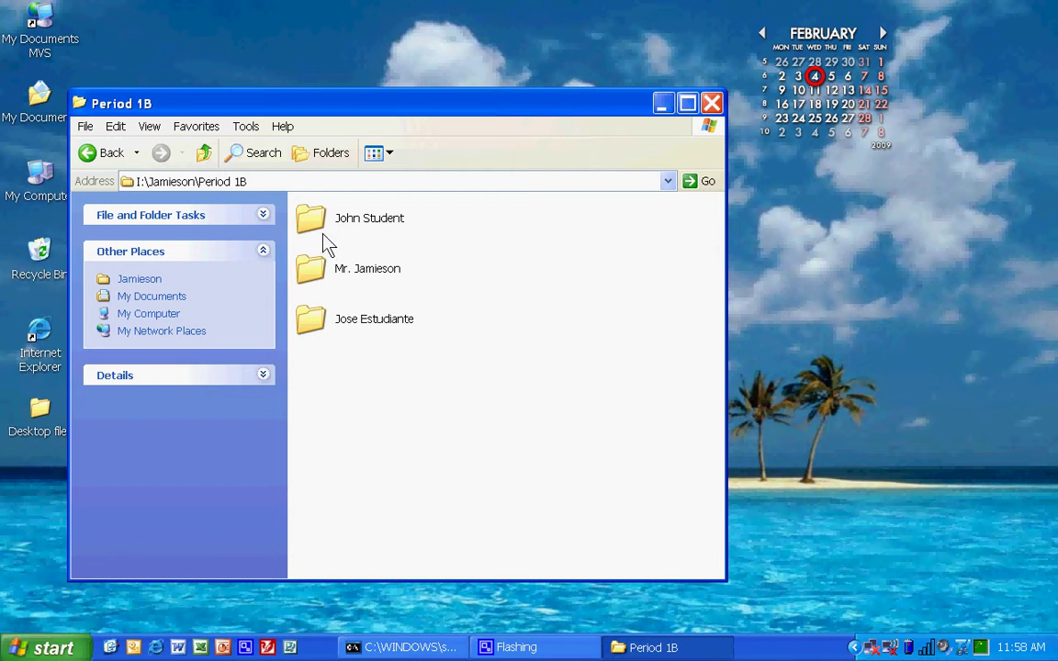
double_click(332, 220)
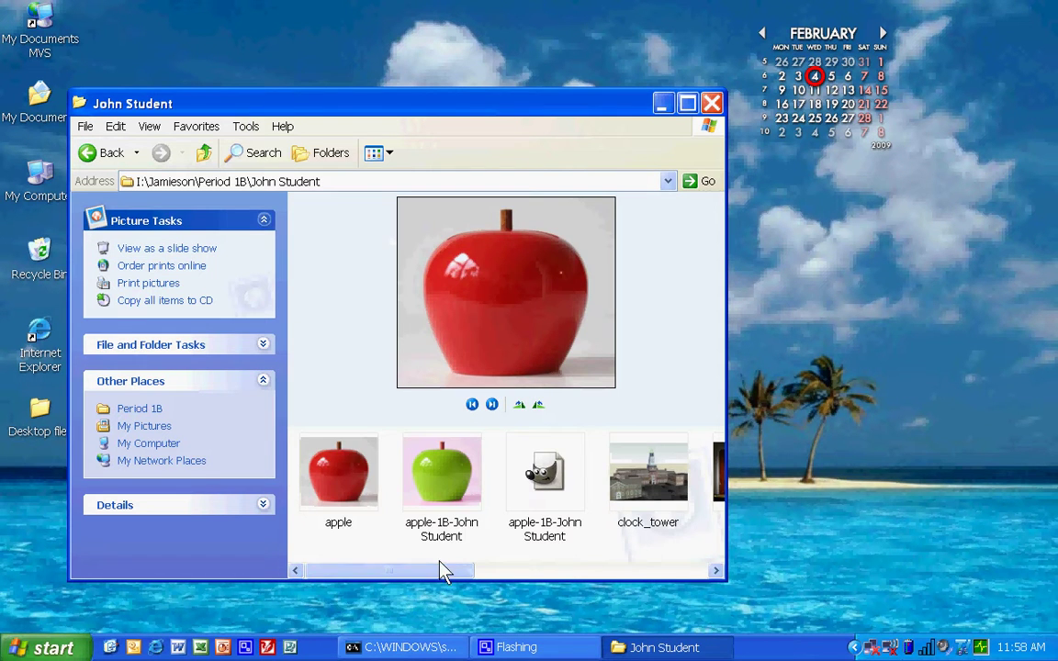
left_click_drag(443, 571, 603, 570)
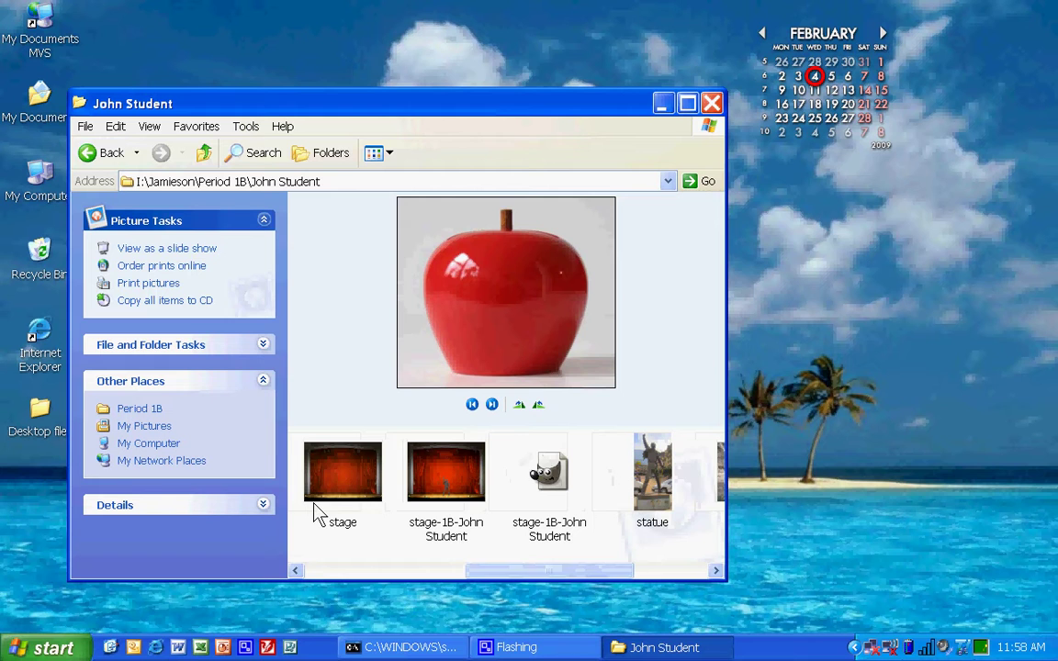
Open the exported stage-1B JPEG in Picture and Fax Viewer and zoom in on the grey statue at centre stage
double_click(450, 468)
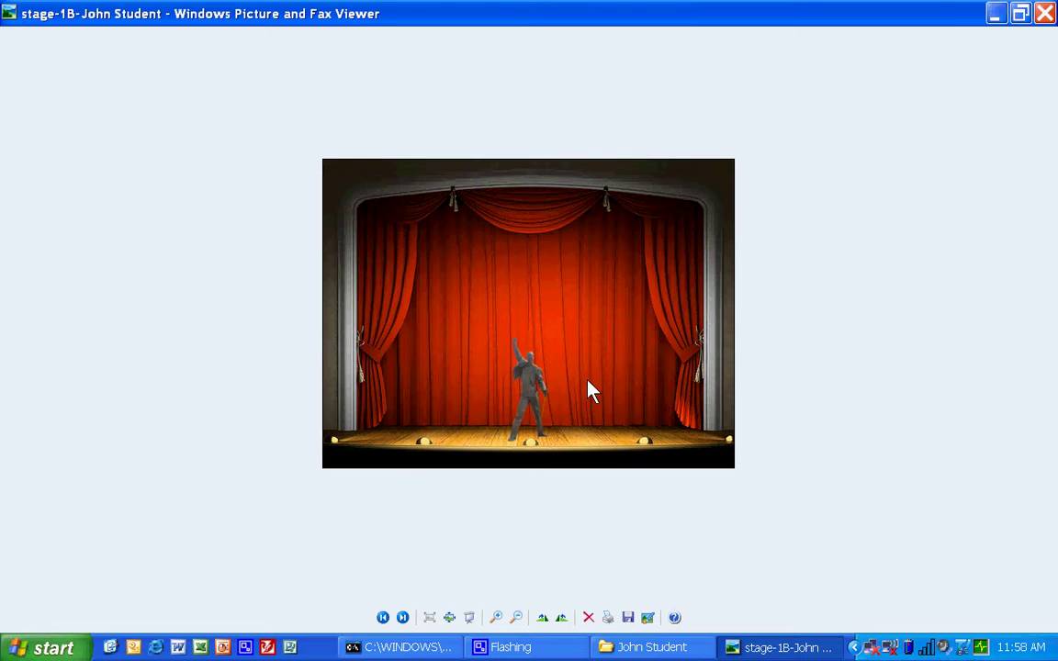
left_click(495, 617)
left_click(495, 617)
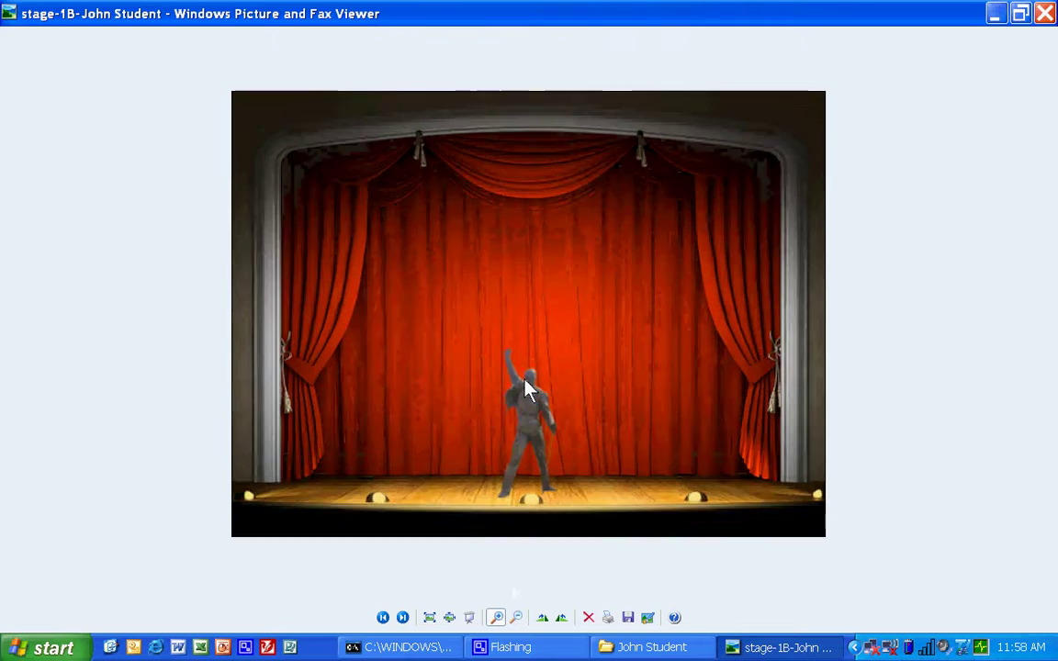
left_click(495, 617)
scroll(538, 423, "up", 1)
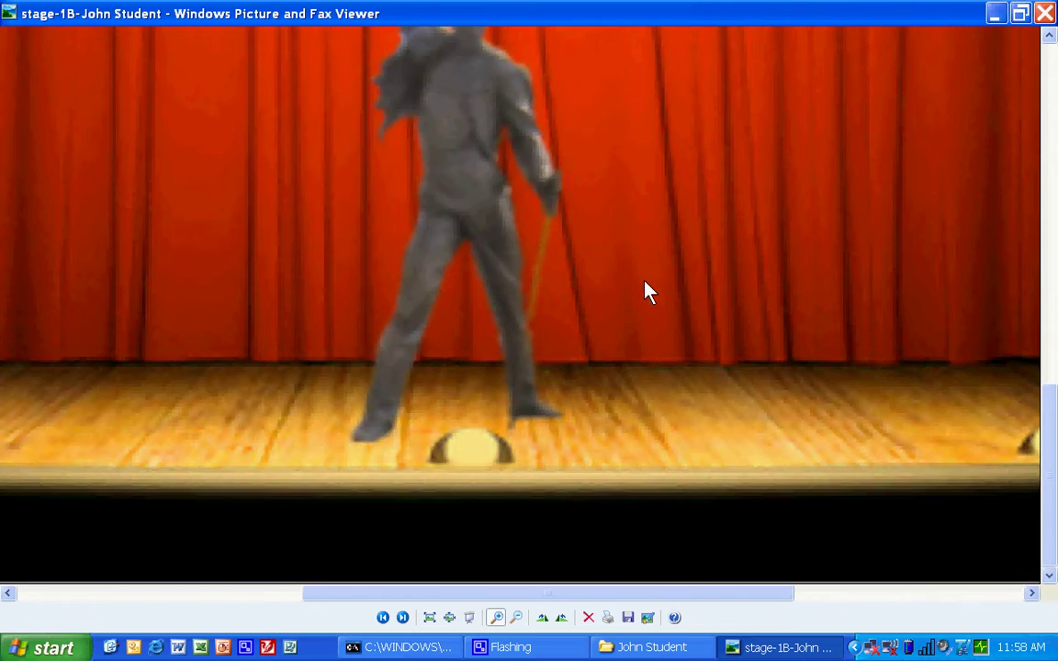
scroll(647, 292, "down", 1)
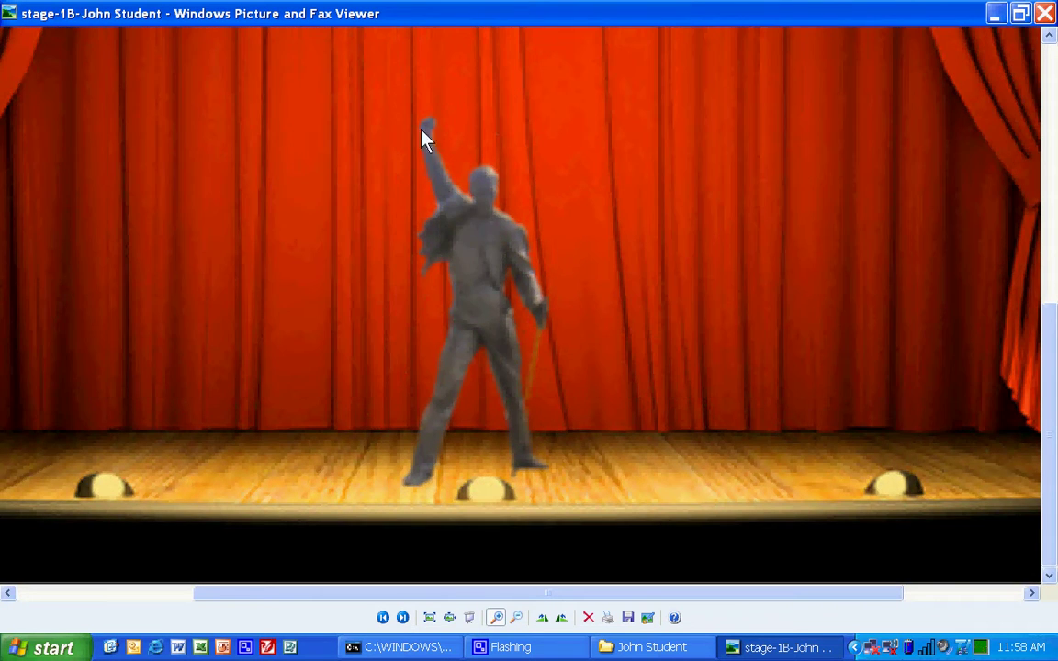